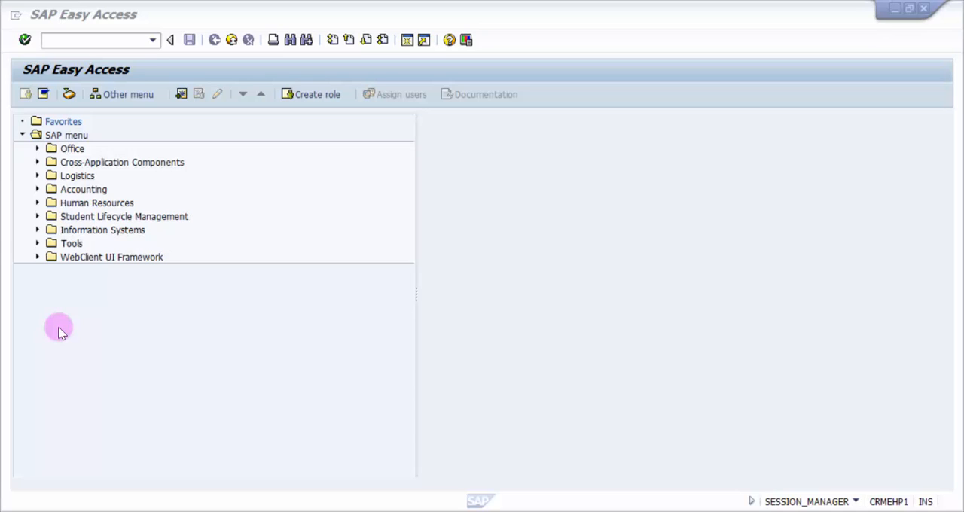
Run transaction SPRO and display the SAP Reference IMG
click(47, 34)
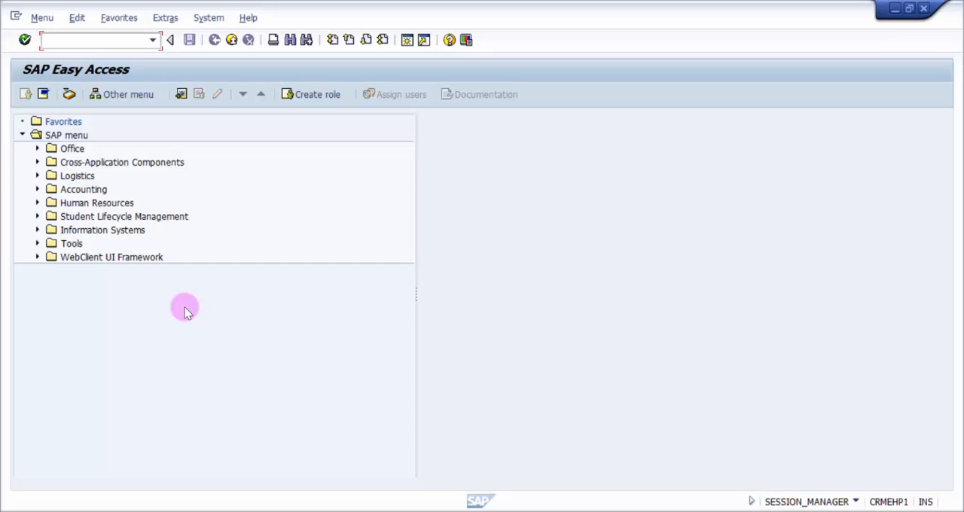
key(Return)
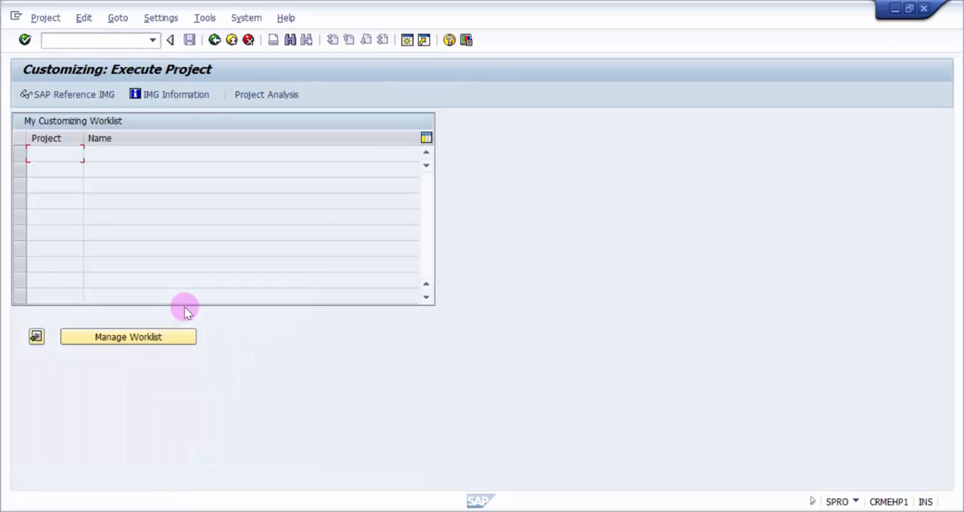
click(66, 95)
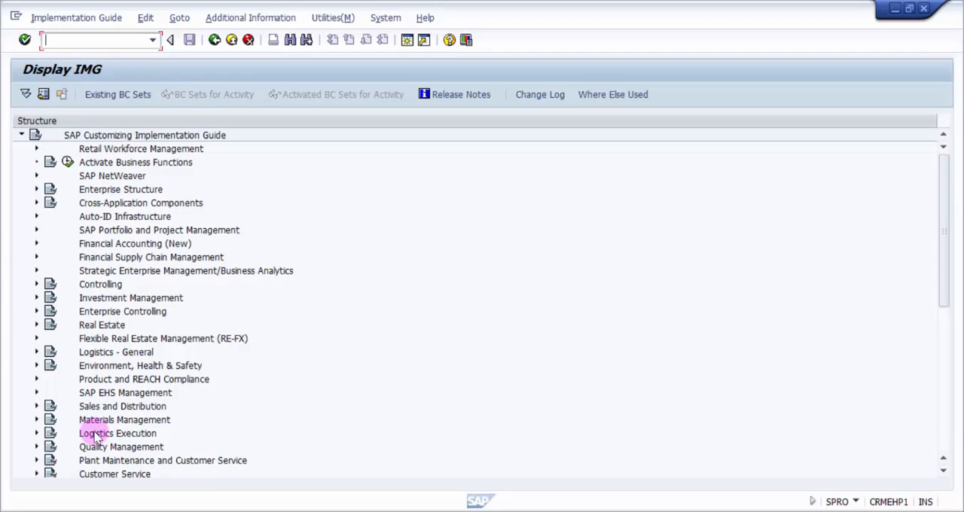
Open the Define Movement Types activity in the IMG under Logistics Execution, Warehouse Management, Activities, Transfers
click(95, 435)
click(36, 433)
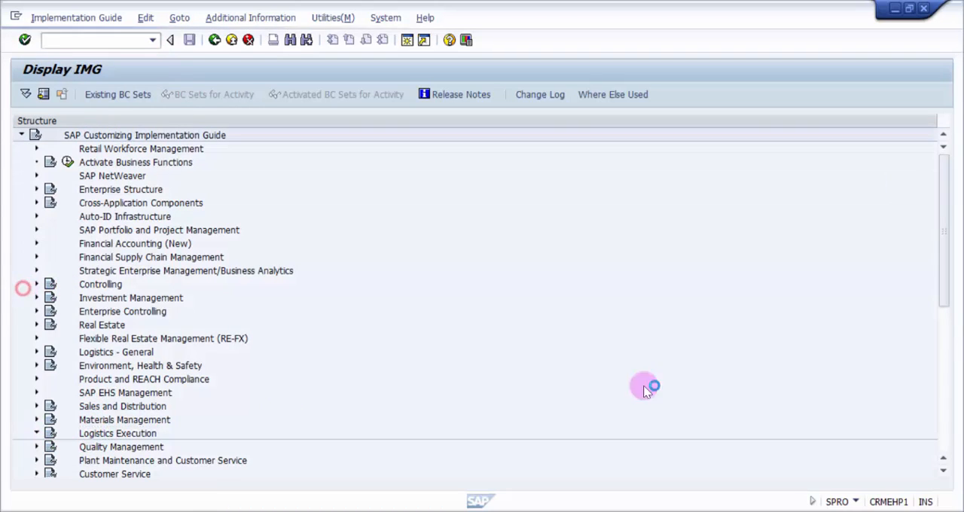
scroll(941, 247, down, 6)
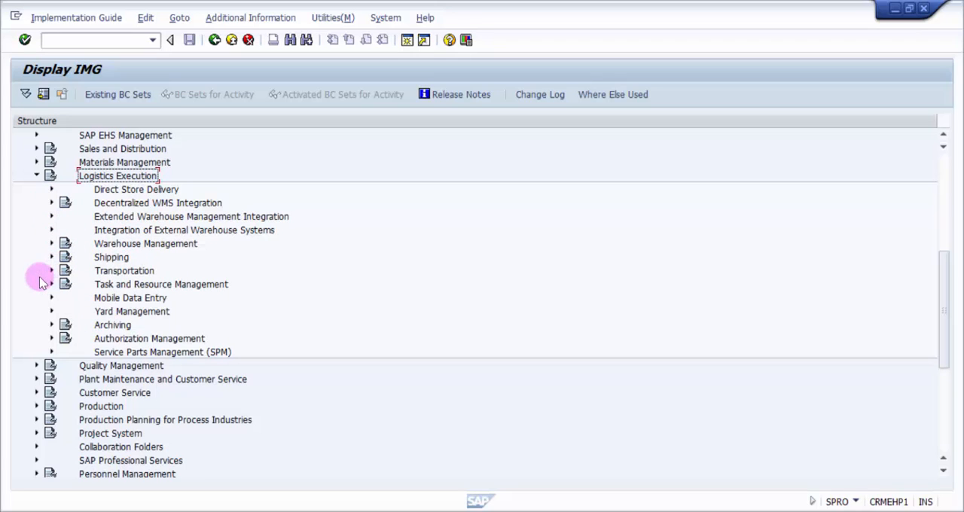
click(50, 244)
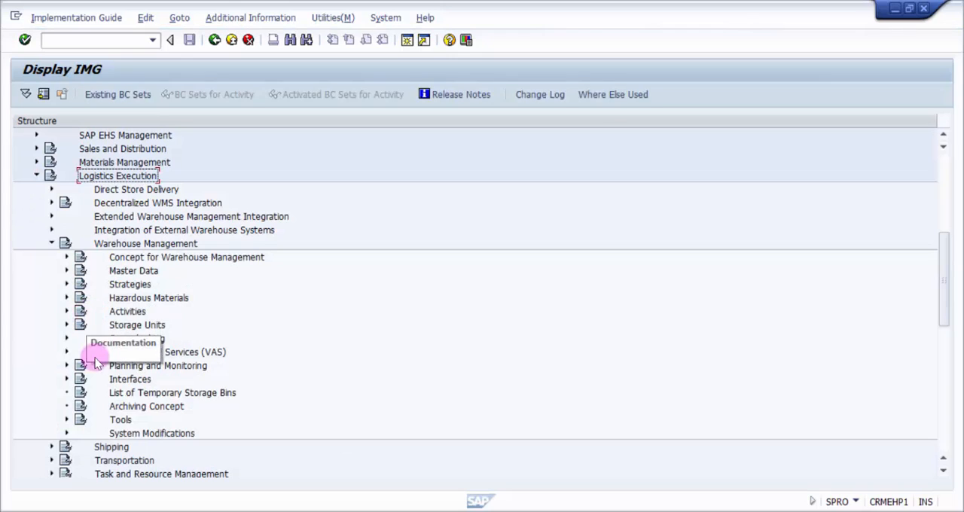
click(66, 311)
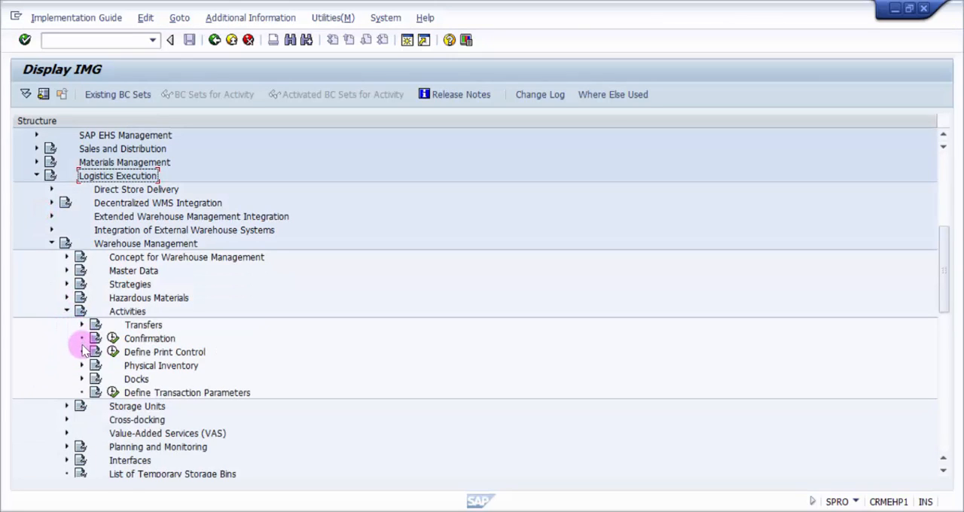
click(82, 324)
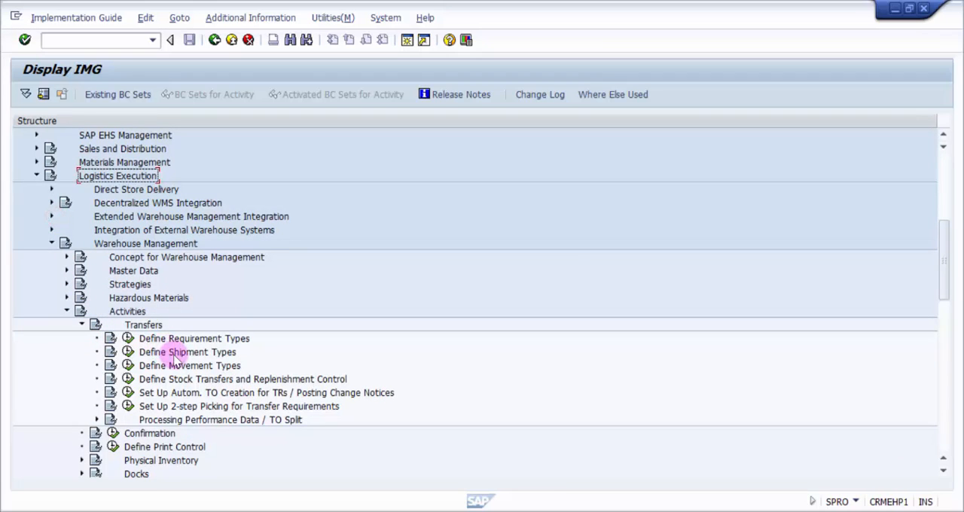
click(172, 367)
click(128, 366)
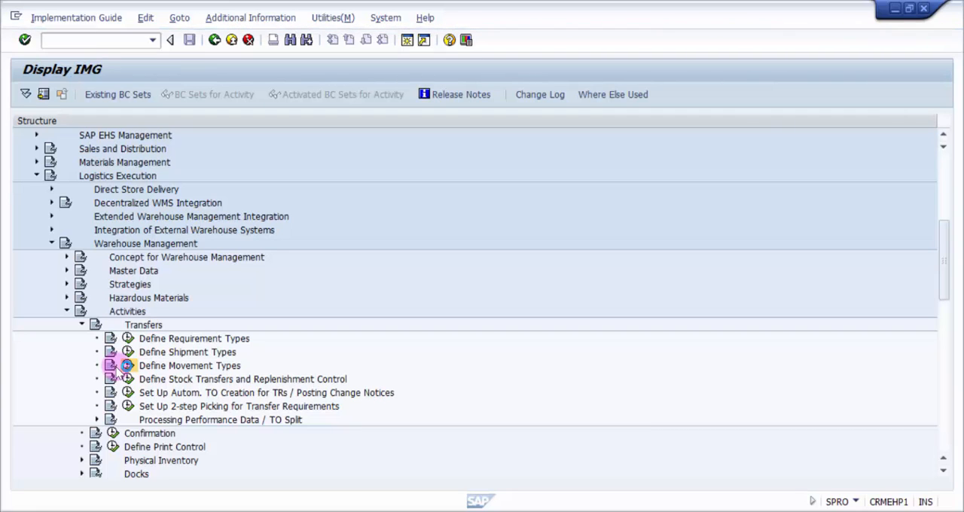
click(120, 367)
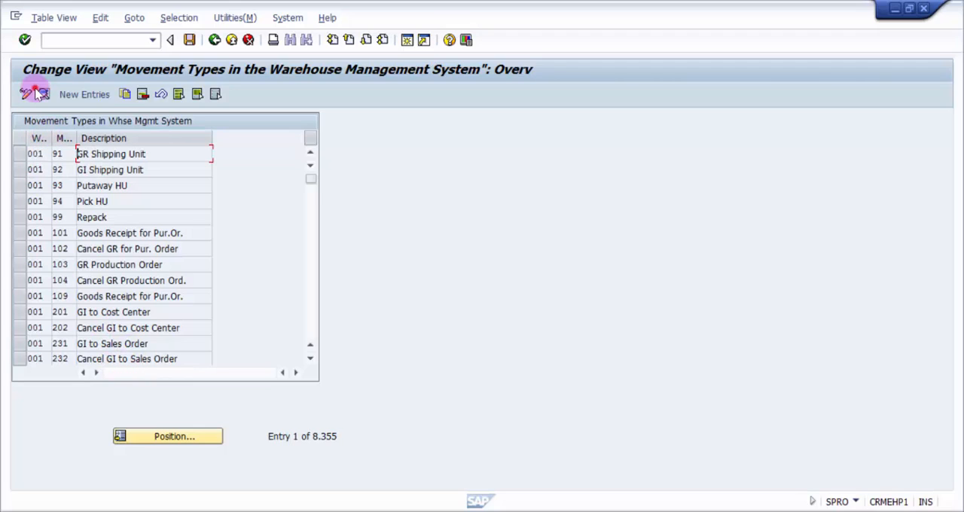
Position the movement types list at warehouse number VIL and movement type 101, and show that entry's details
drag(51, 138, 89, 138)
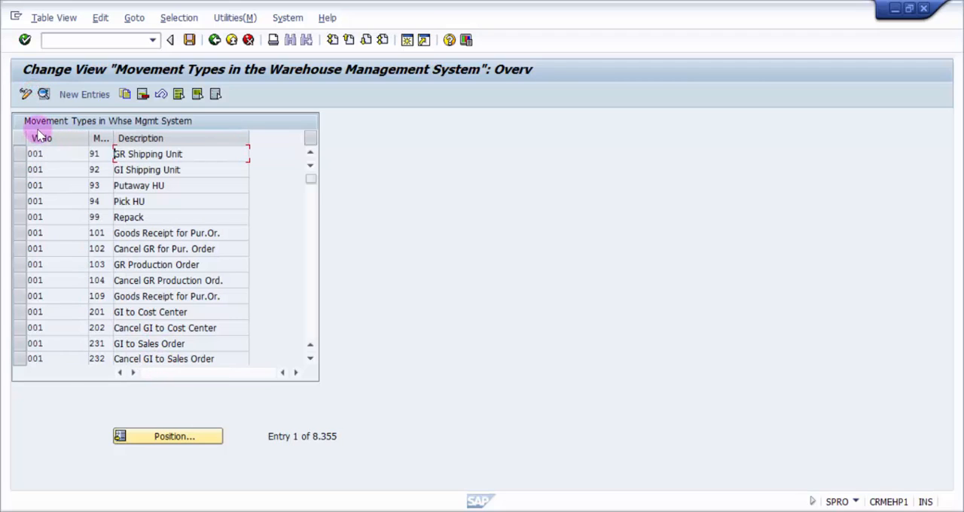
click(183, 435)
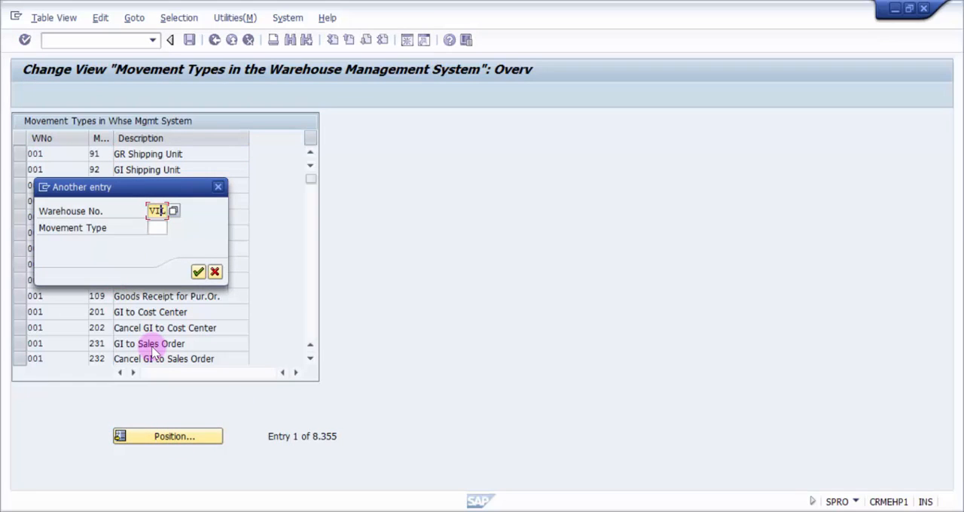
key(Tab)
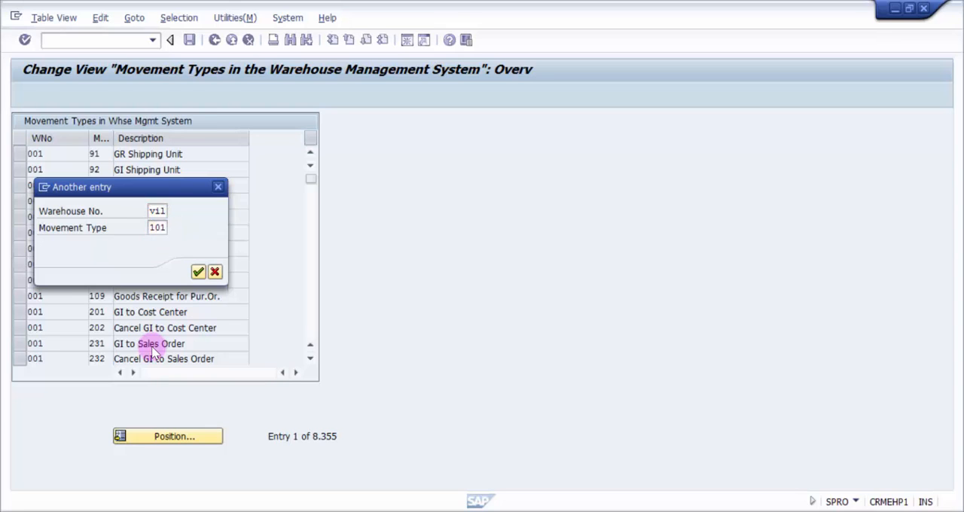
key(Return)
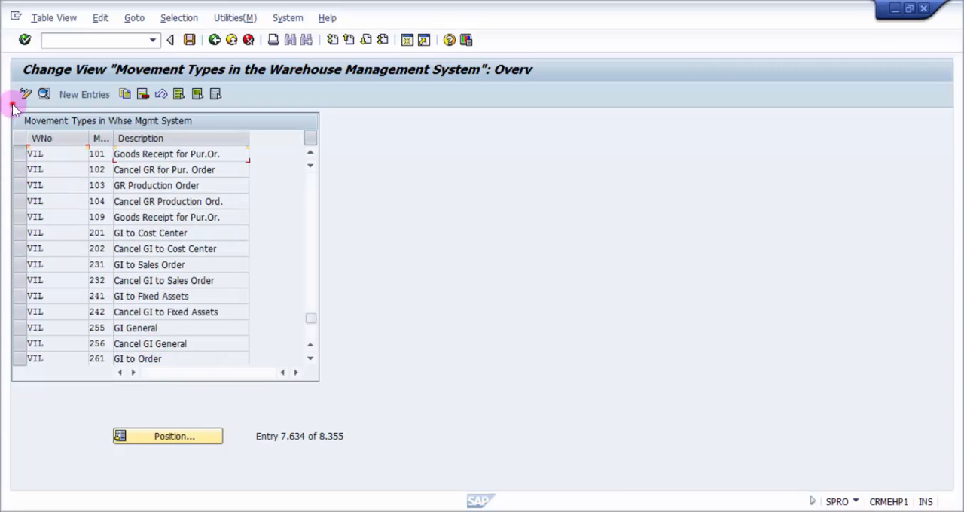
click(19, 154)
click(44, 94)
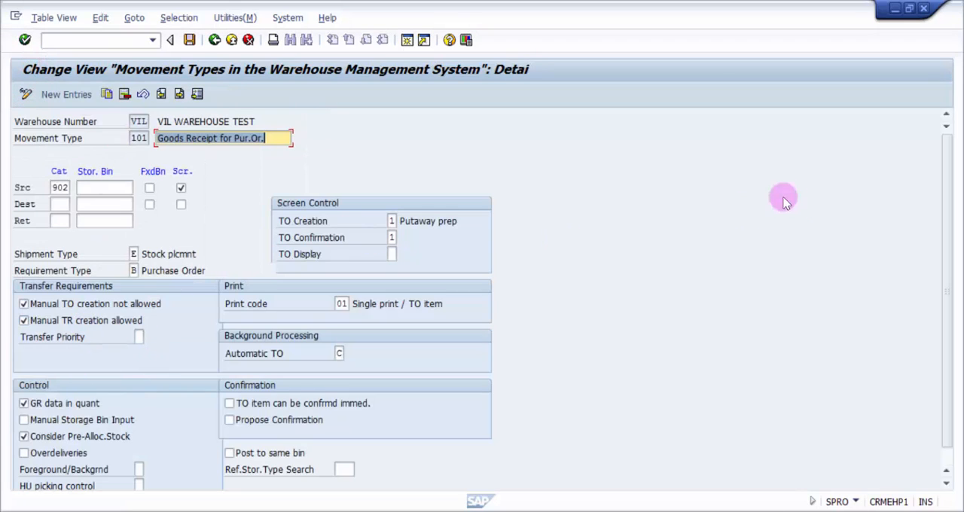
Clear and re-enable "Manual TO creation not allowed" and "Manual TR creation allowed" for movement type 101
scroll(940, 161, down, 1)
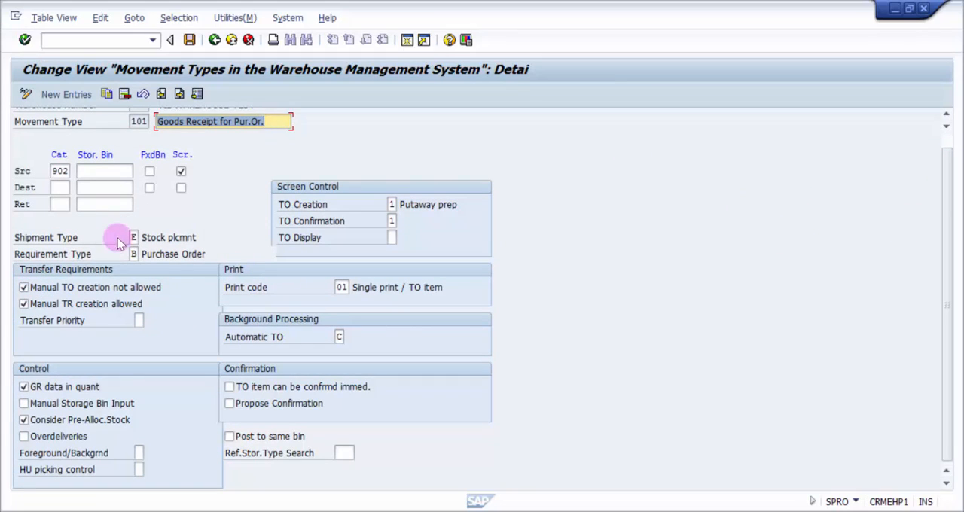
click(51, 187)
click(75, 288)
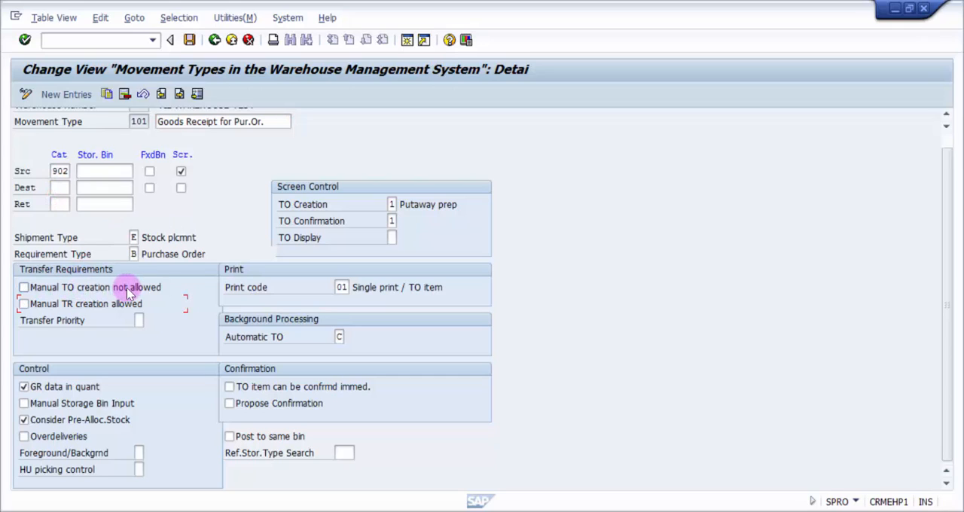
click(23, 290)
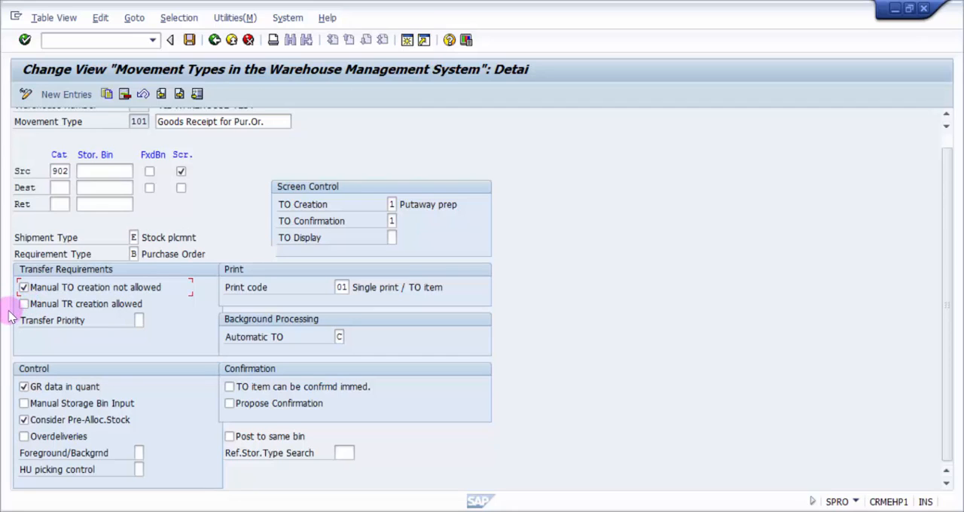
click(23, 304)
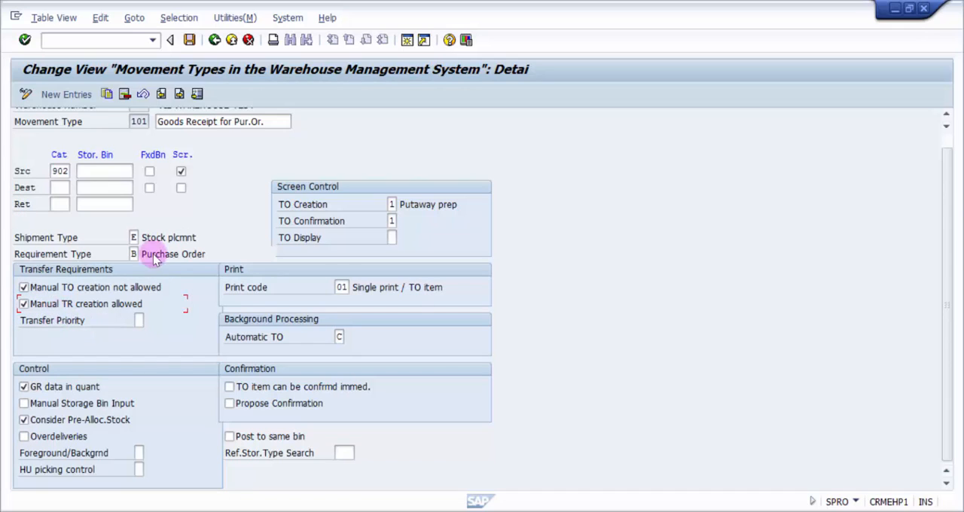
Recheck the transfer requirement settings of movement type 101, and return to the IMG structure with Warehouse Management collapsed
click(215, 40)
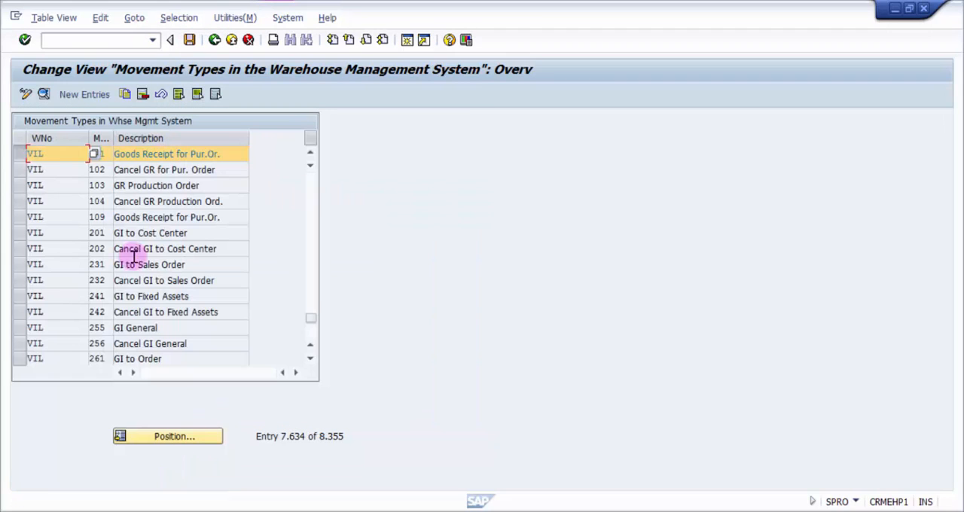
click(43, 94)
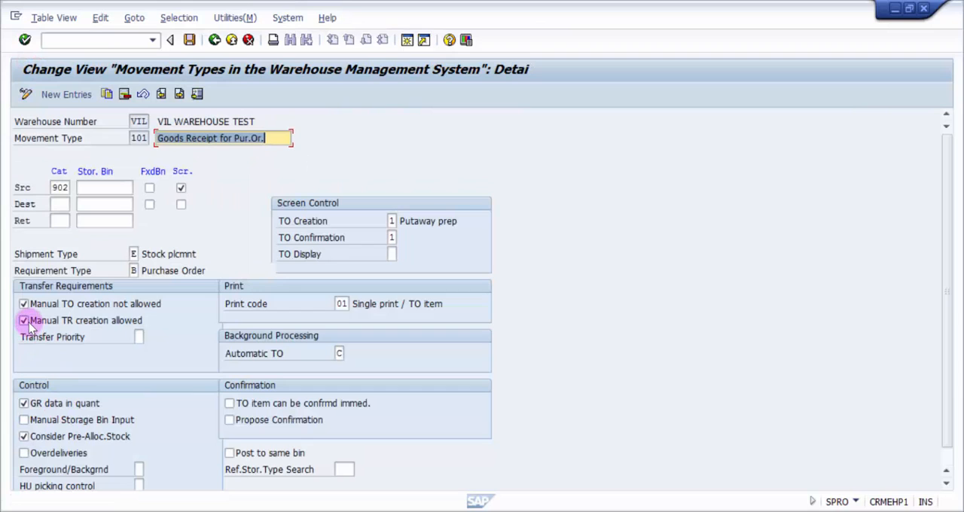
click(215, 39)
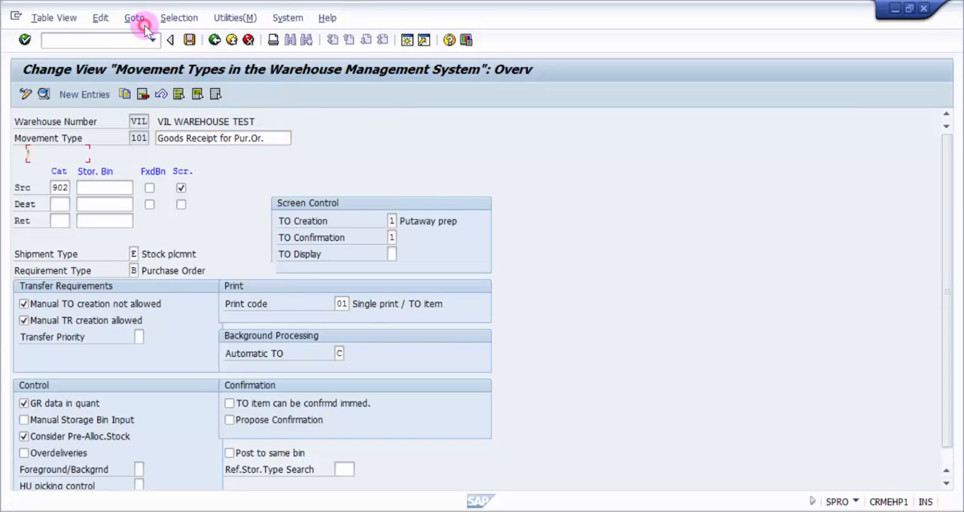
click(215, 39)
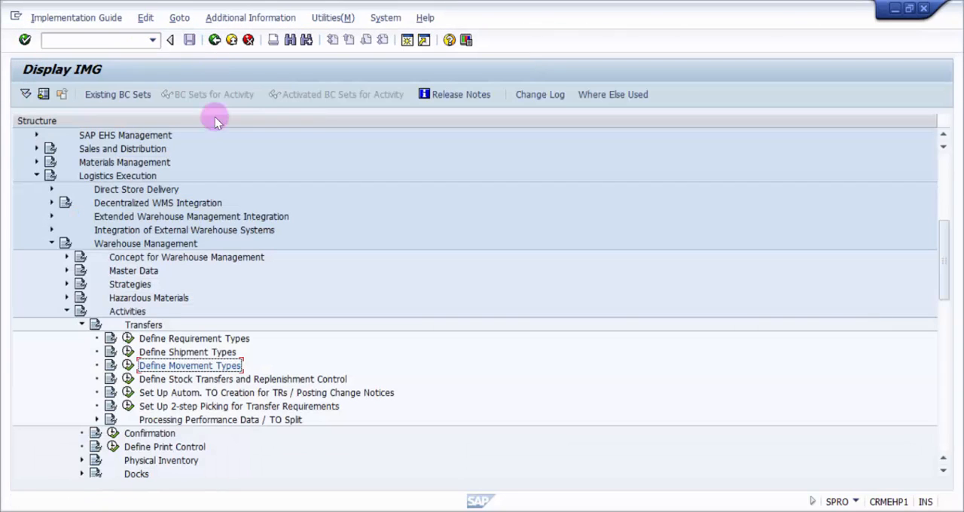
click(66, 311)
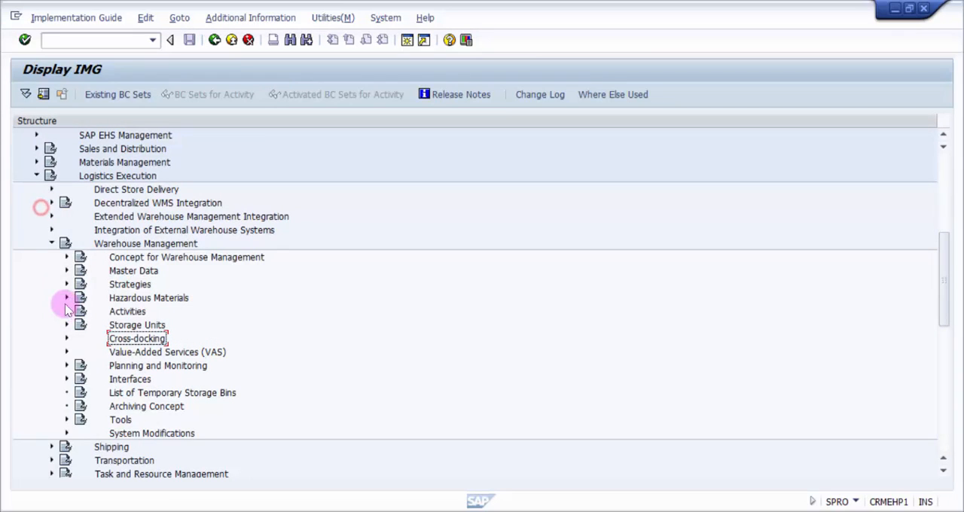
click(51, 244)
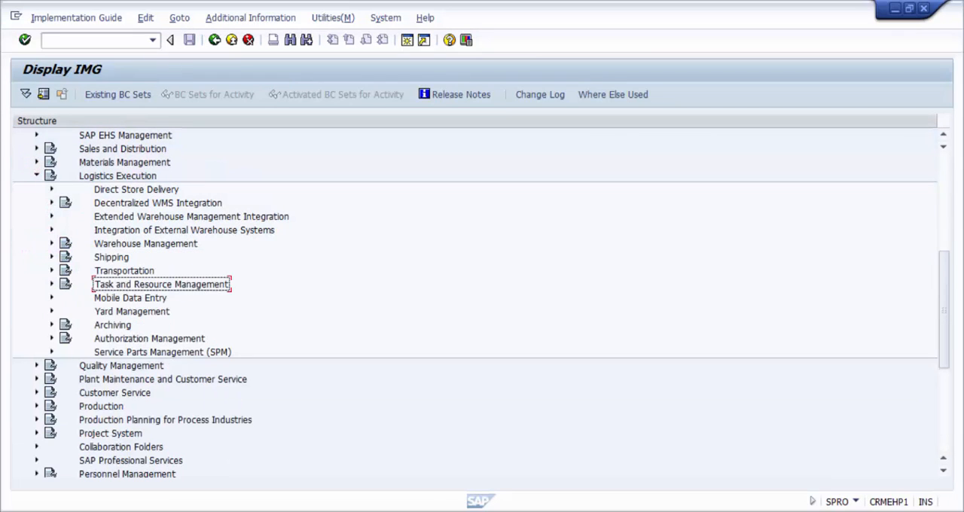
Run transaction ME23N from the Display IMG session to display purchase orders
mouse_move(456, 510)
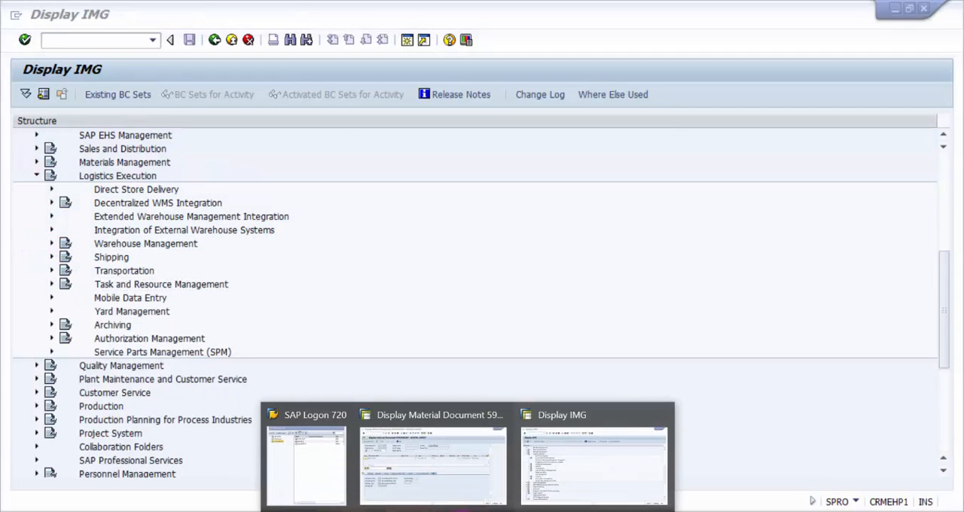
click(579, 454)
click(92, 47)
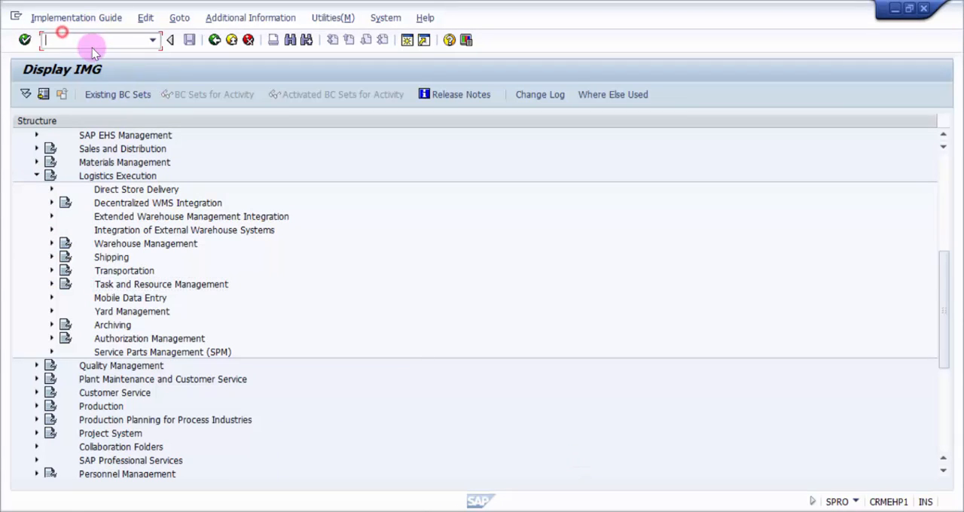
text(/nme23)
key(Return)
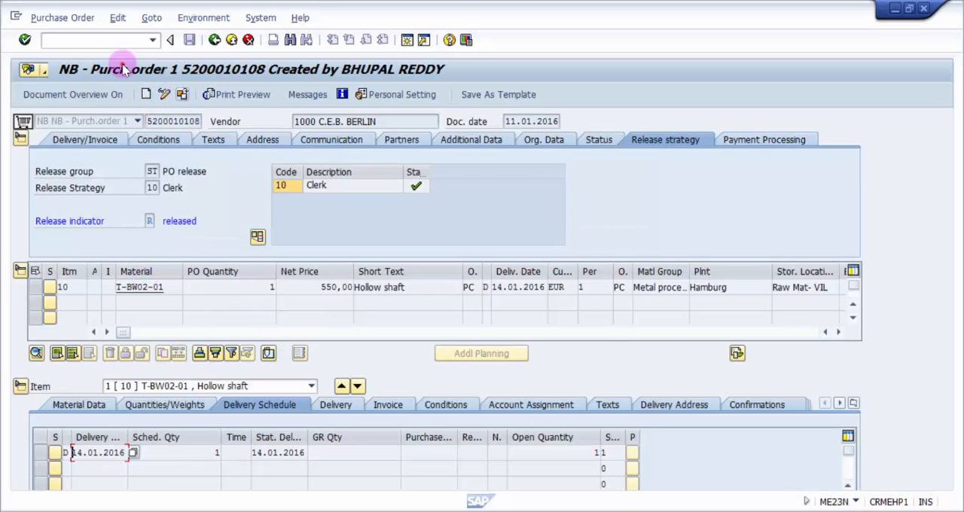
Display the other purchase order for 100 hollow shafts by entering its document number
click(182, 94)
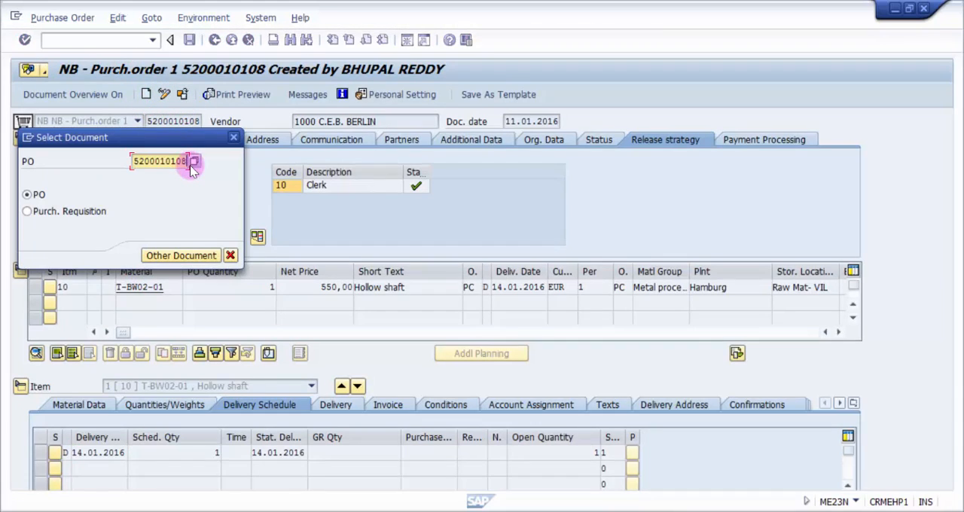
click(190, 165)
click(191, 172)
key(Return)
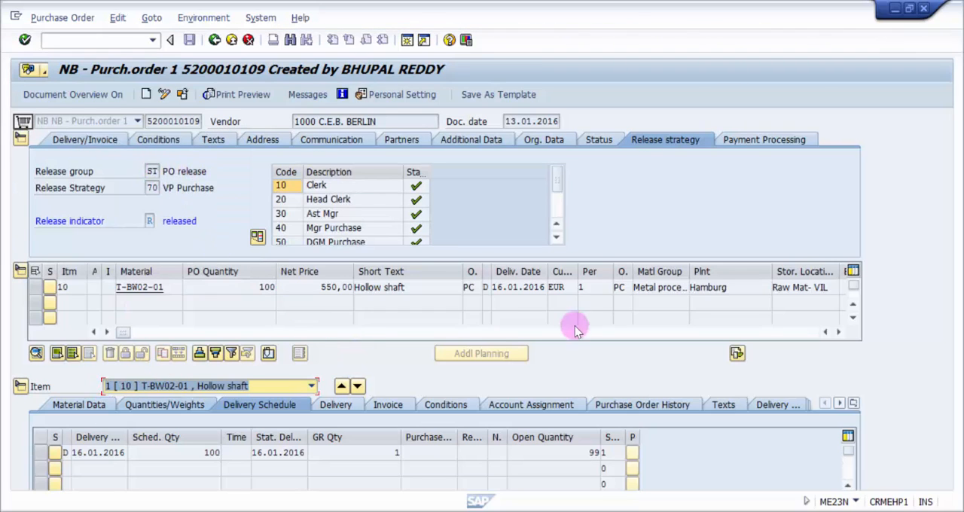
Show the purchase order history of the hollow shaft item
click(595, 288)
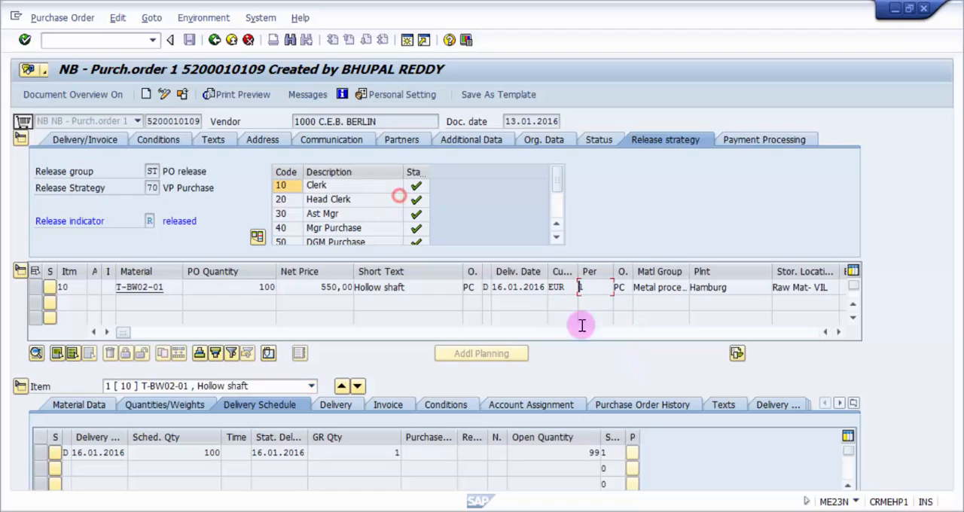
click(854, 403)
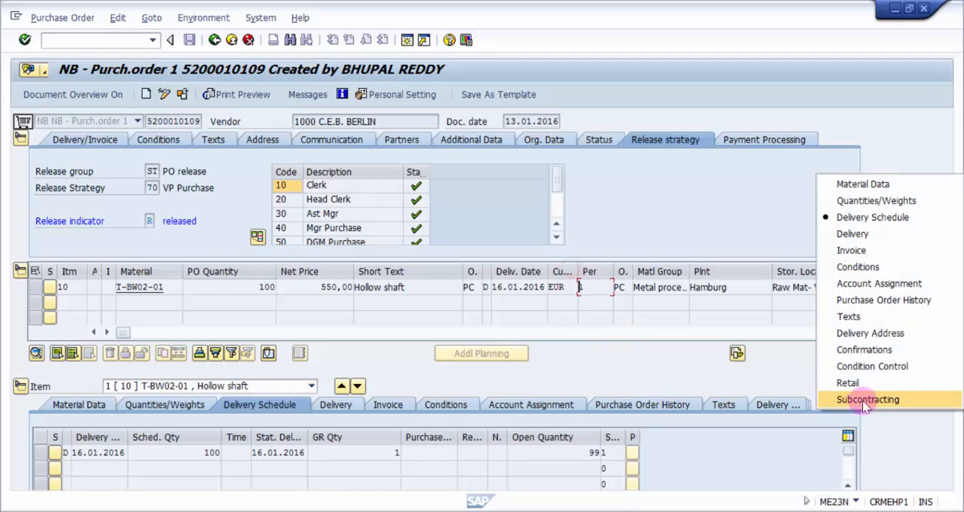
click(885, 300)
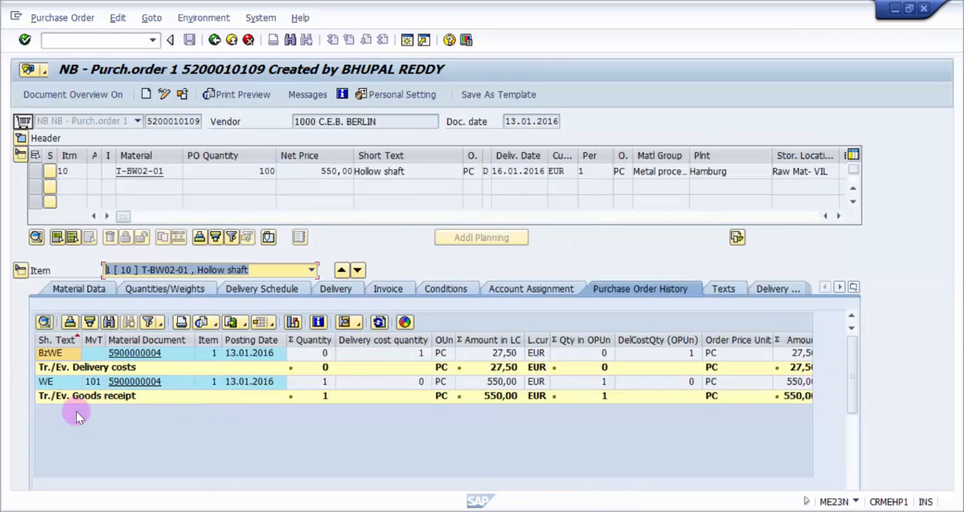
Open the material document of the movement type 101 goods receipt and examine its warehouse management data
click(133, 382)
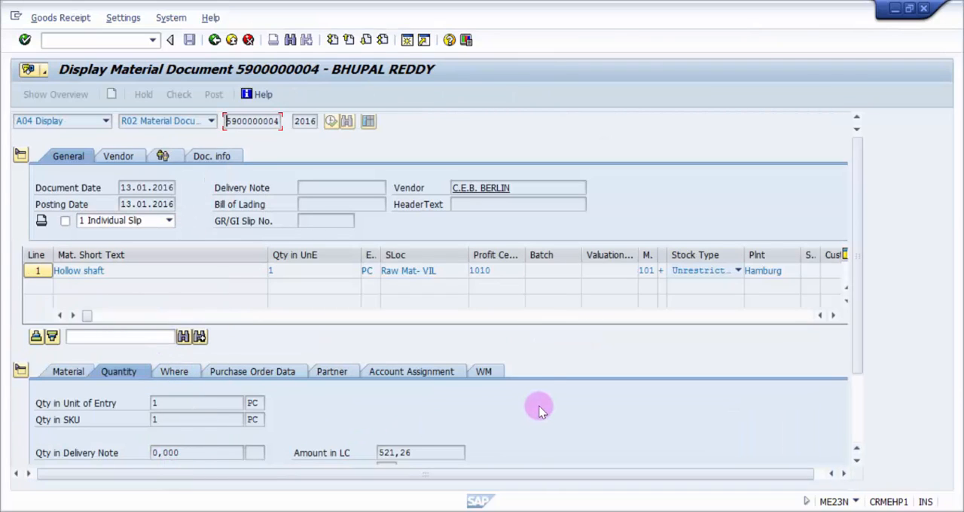
click(483, 372)
mouse_move(856, 203)
mouse_down()
mouse_move(857, 288)
mouse_move(854, 215)
mouse_up()
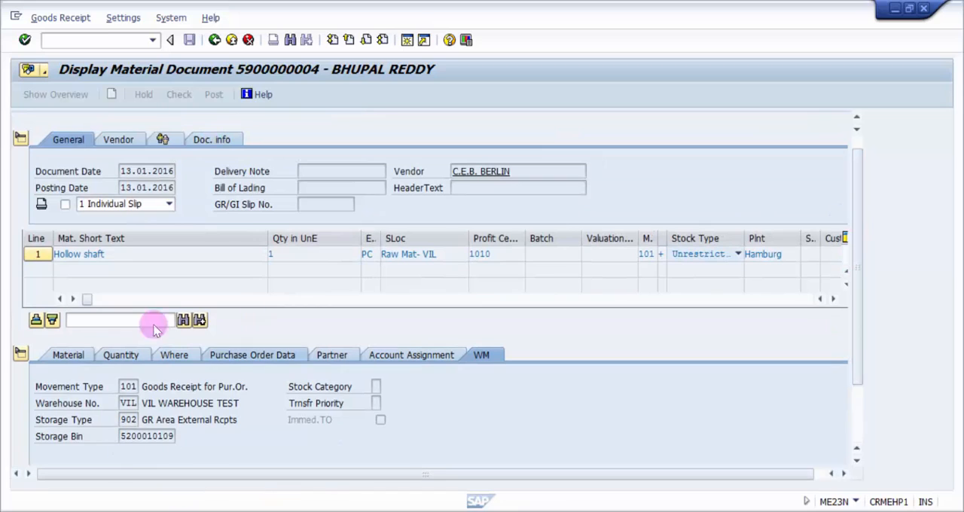
Examine the received quantity and storage bin in the material document, and compare the bin with the purchase order number
click(296, 254)
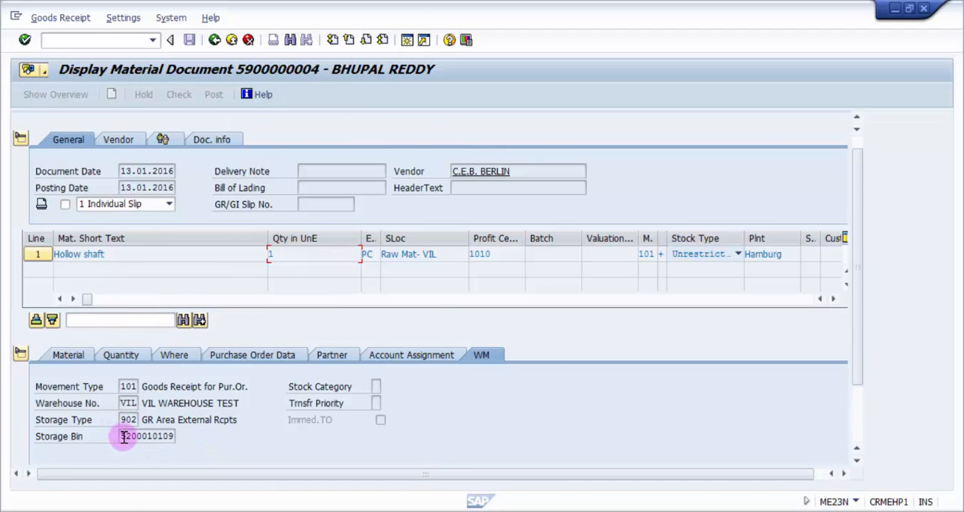
drag(122, 437, 186, 438)
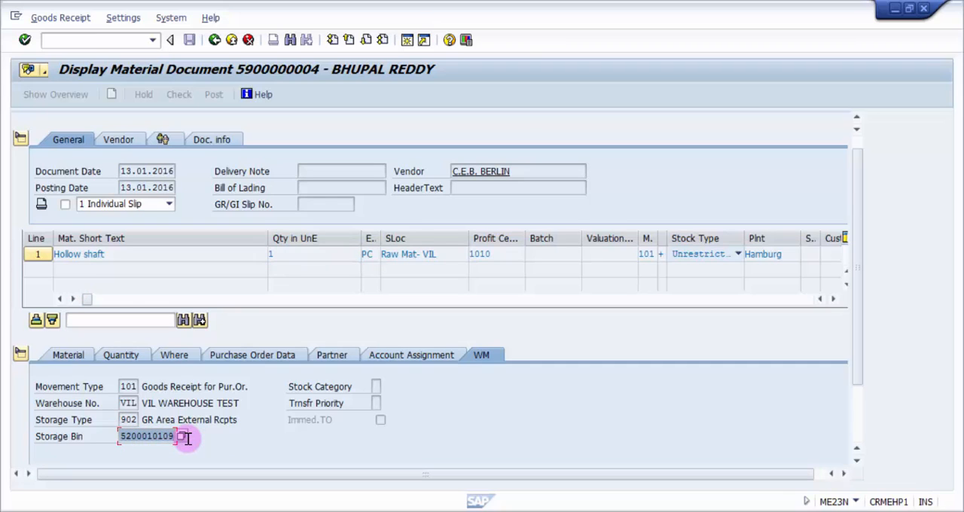
click(188, 439)
click(218, 38)
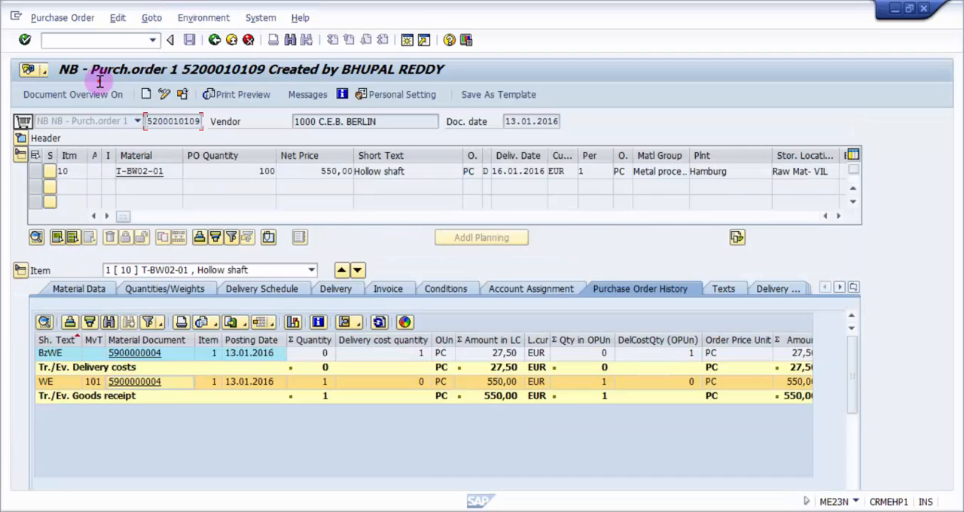
drag(146, 121, 206, 125)
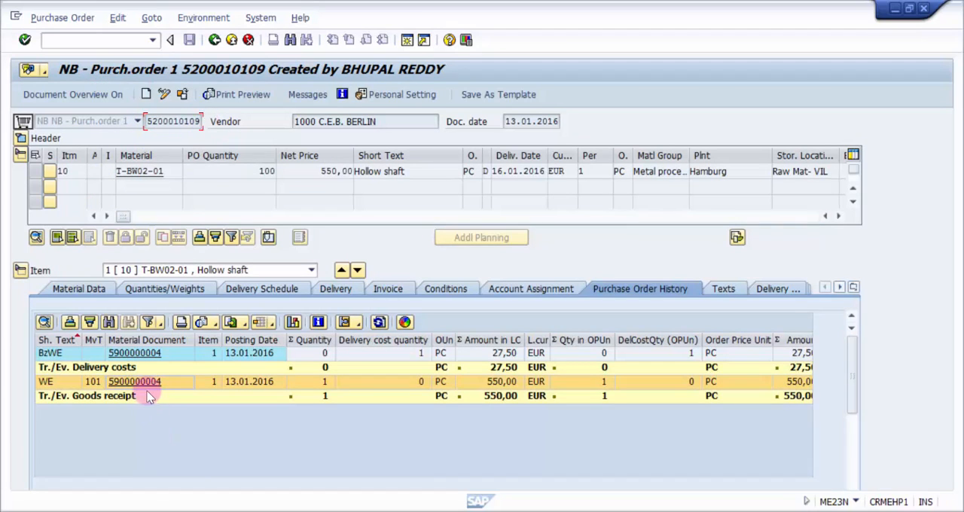
Leave the purchase order display with /n and return to the SAP Easy Access menu
click(89, 43)
text(/n)
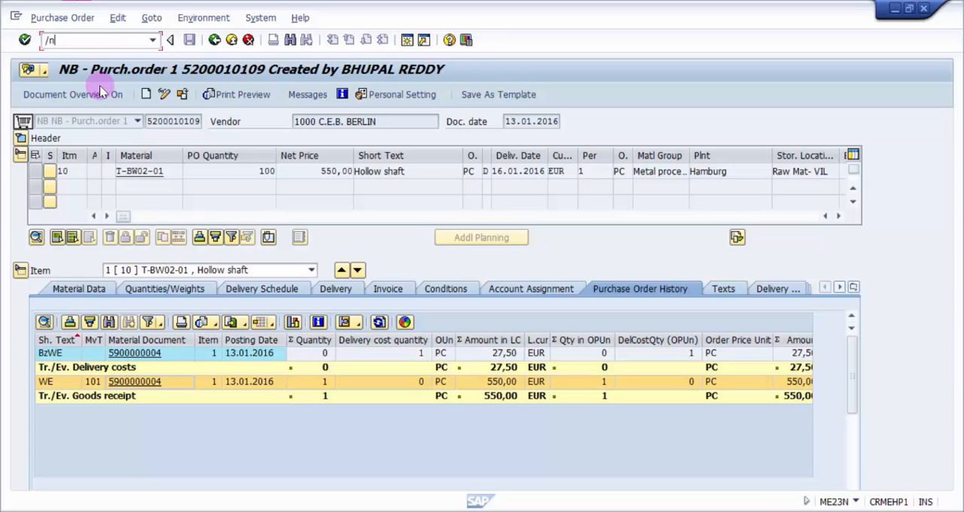
key(Return)
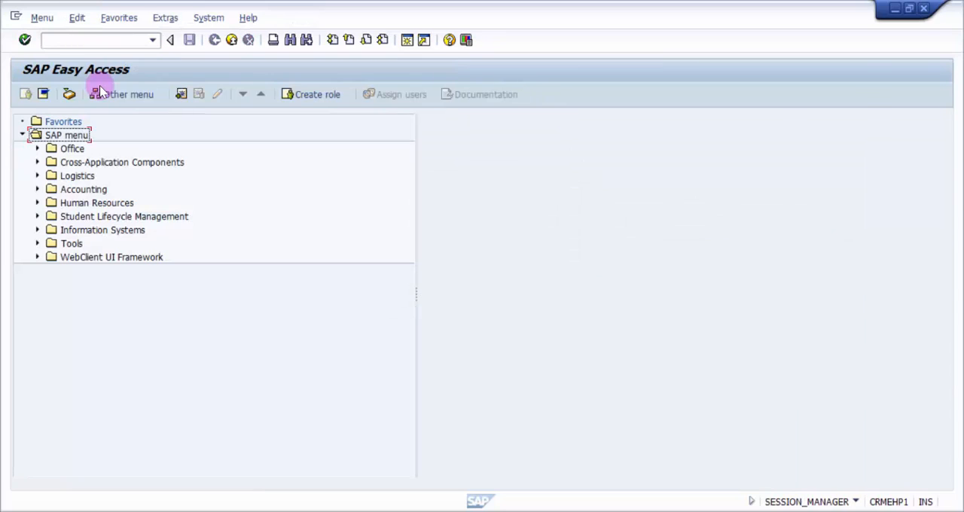
Start transaction LB01 to create a transfer requirement from the internal warehouse processes of Logistics Execution
click(37, 176)
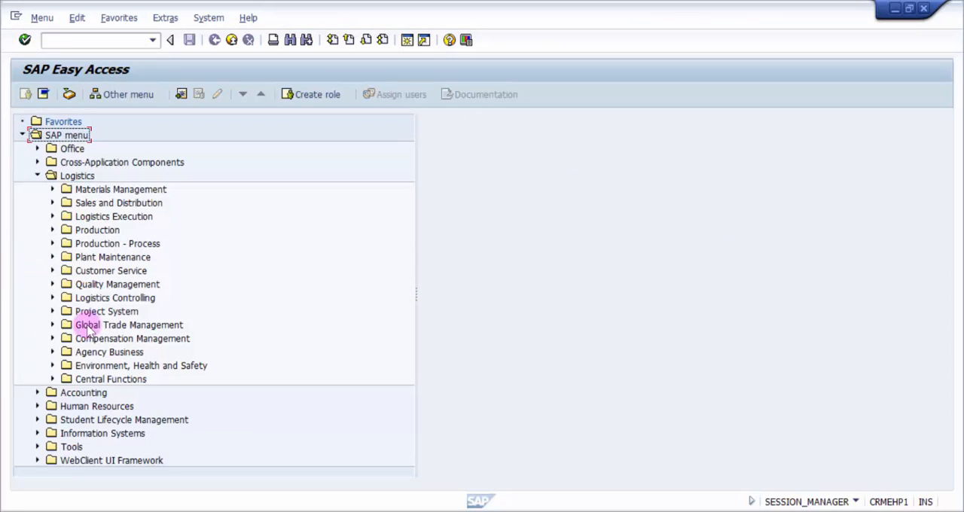
click(50, 217)
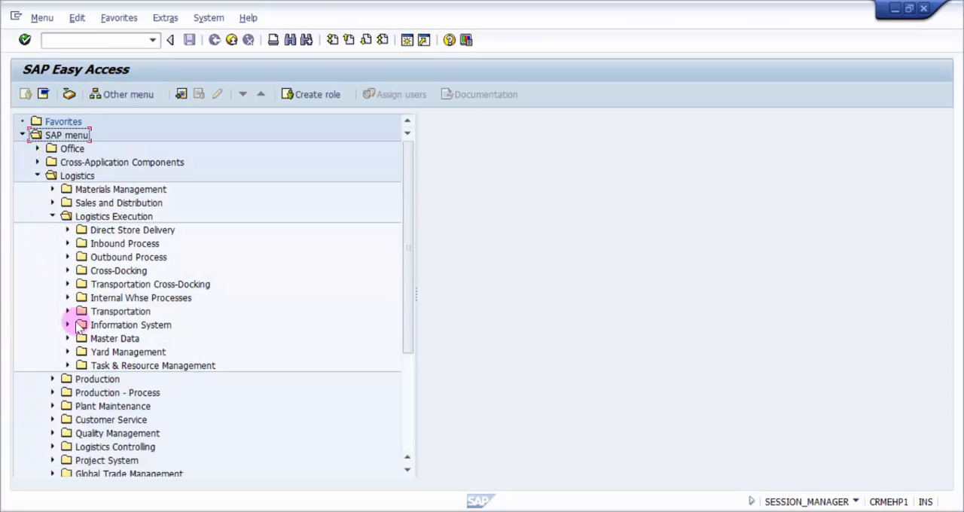
click(67, 297)
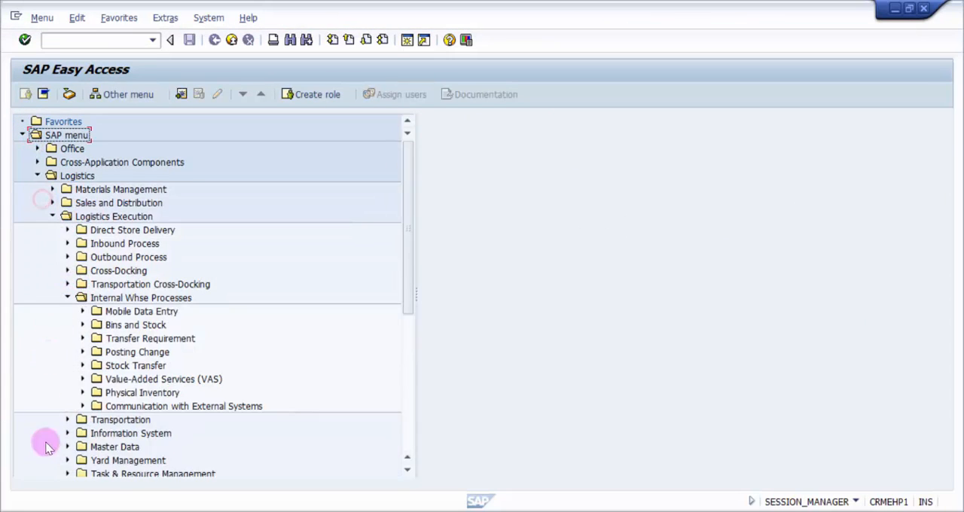
click(82, 338)
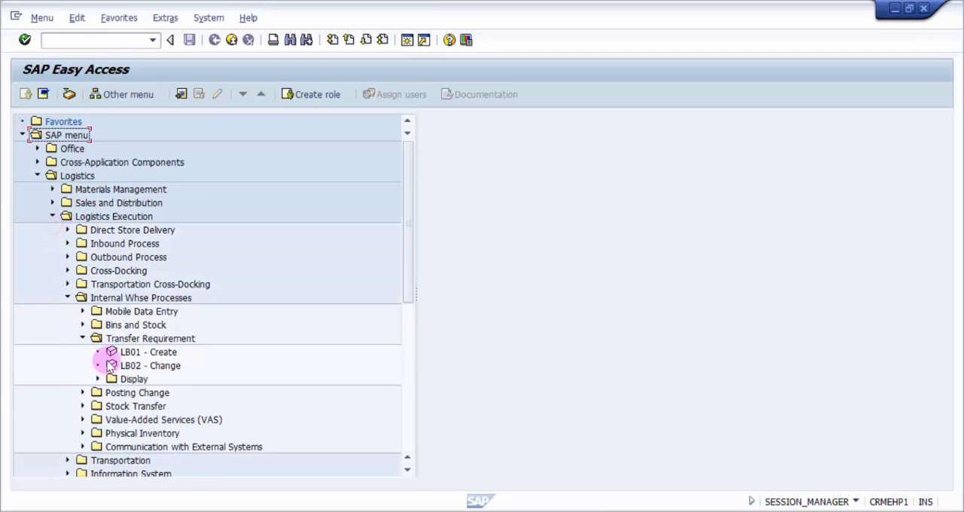
click(113, 352)
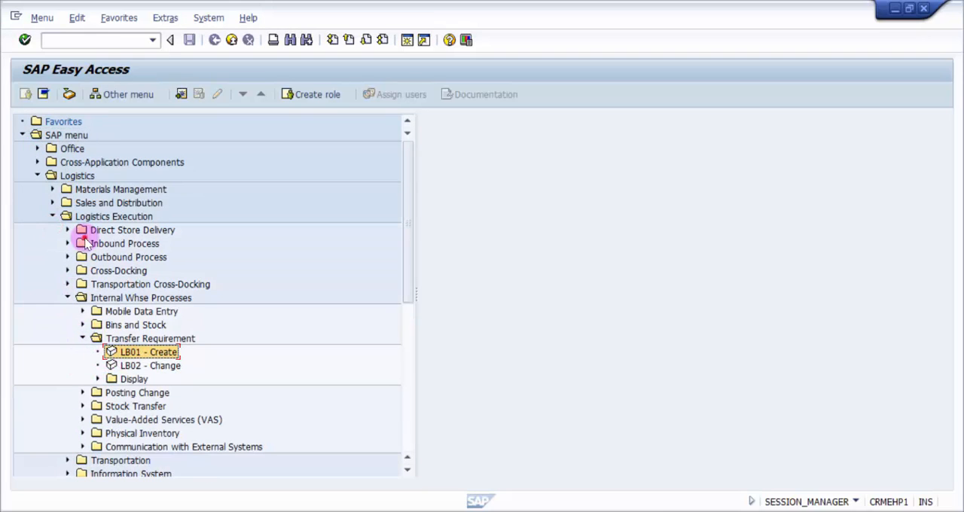
double_click(117, 357)
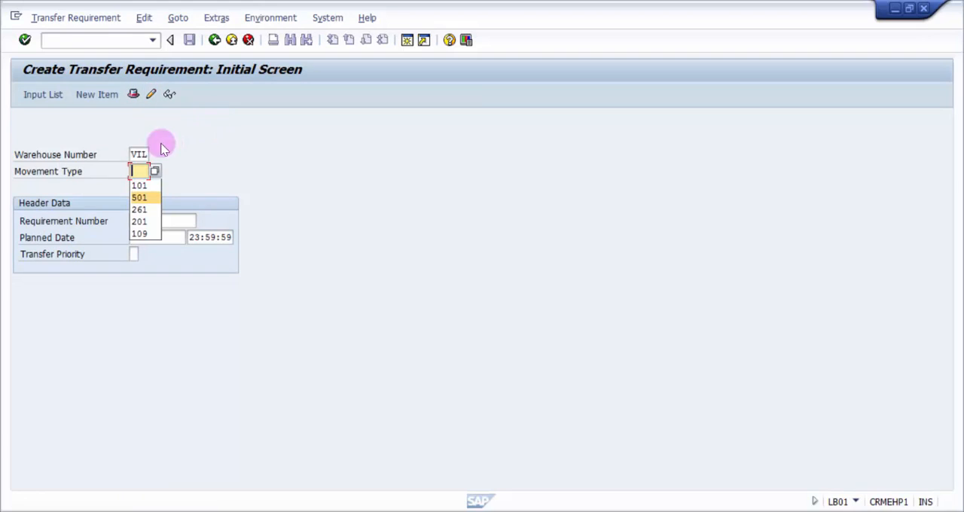
Set the movement type to 101 for the new transfer requirement in warehouse VIL
click(136, 153)
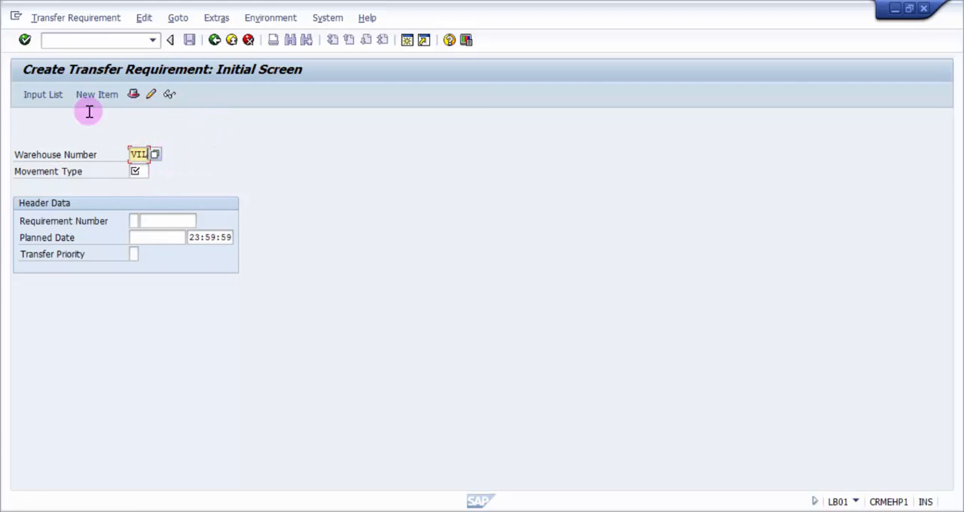
click(142, 171)
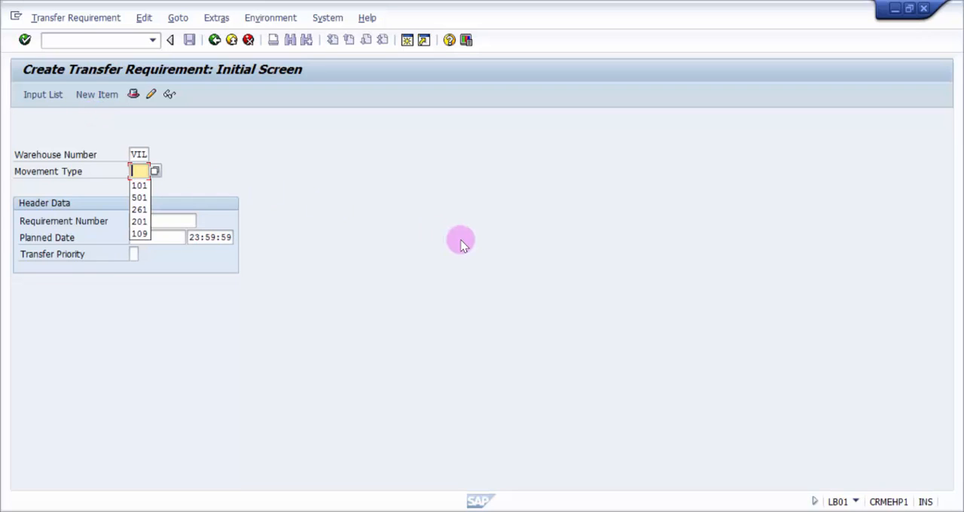
text(101)
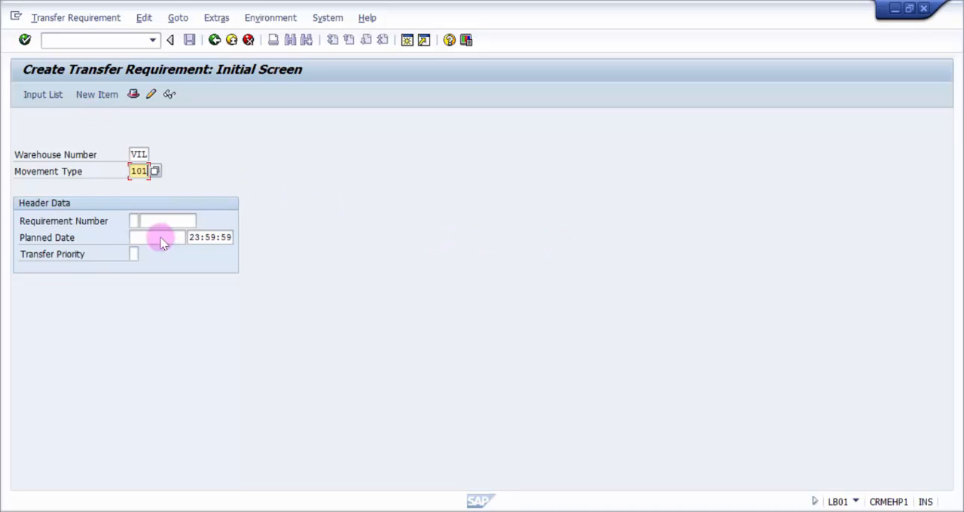
click(88, 112)
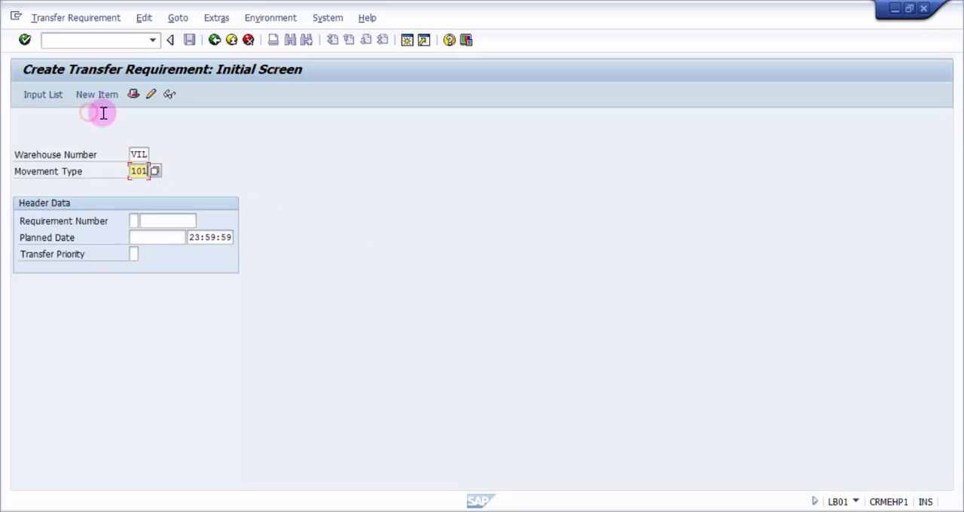
click(159, 116)
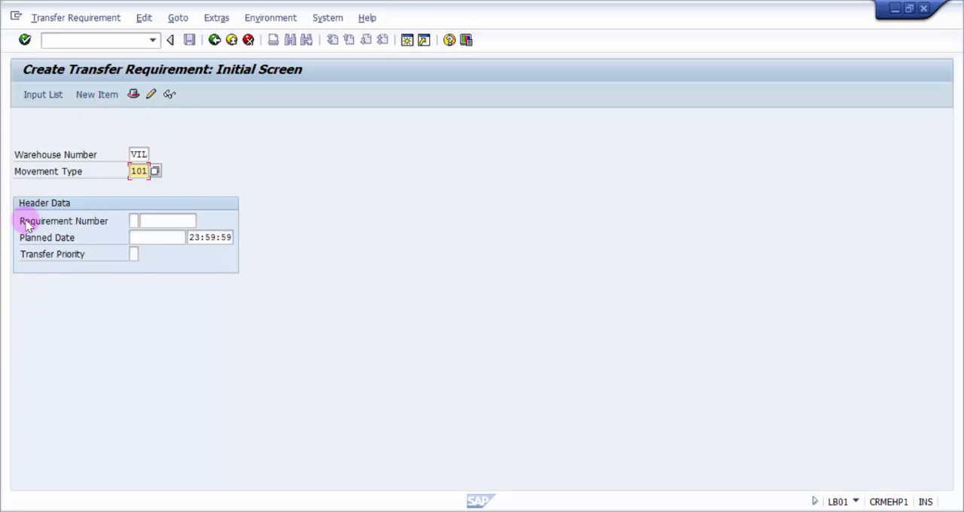
Choose requirement type B (Purchase Order) from the possible entries for the transfer requirement
drag(22, 220, 112, 230)
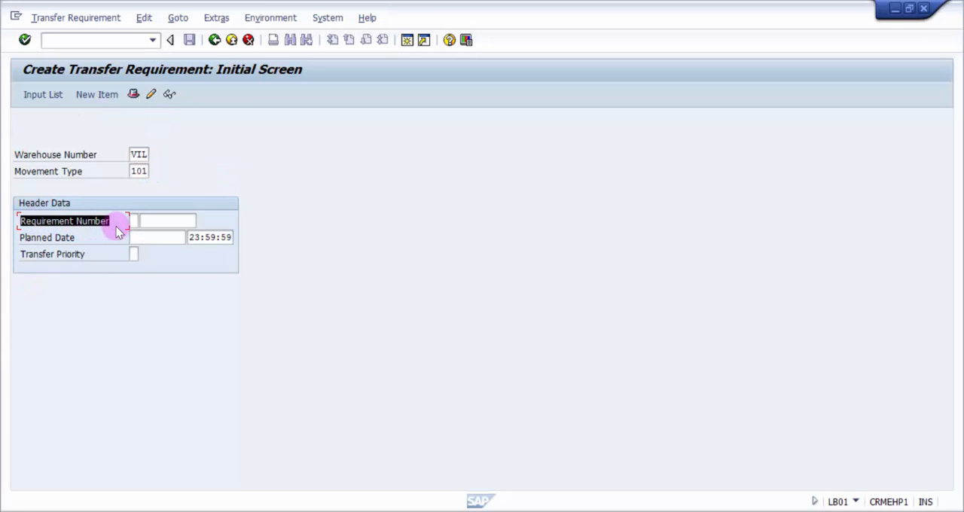
click(119, 225)
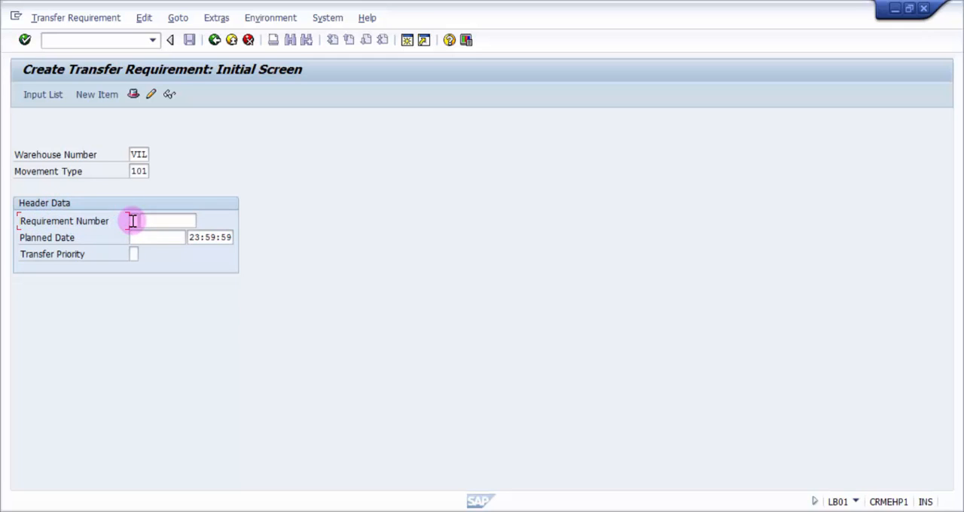
click(132, 221)
key(F4)
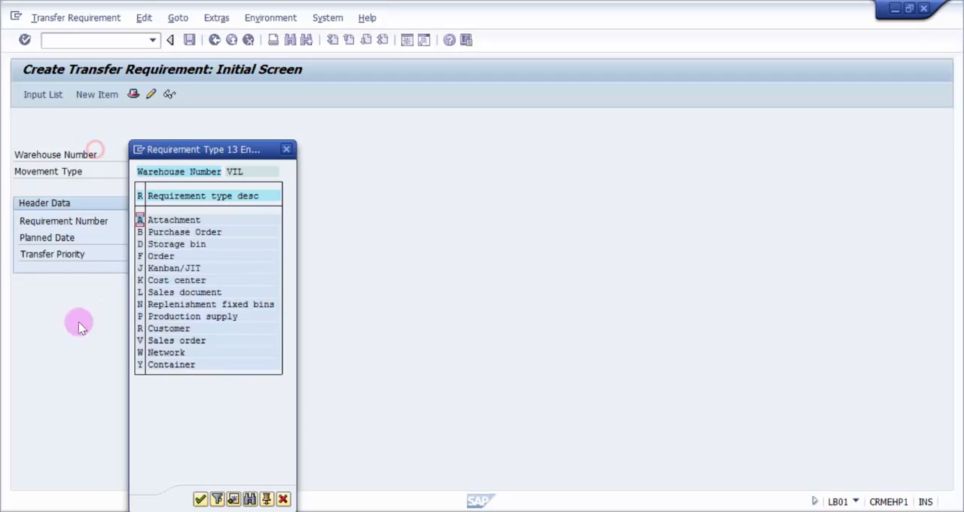
click(166, 233)
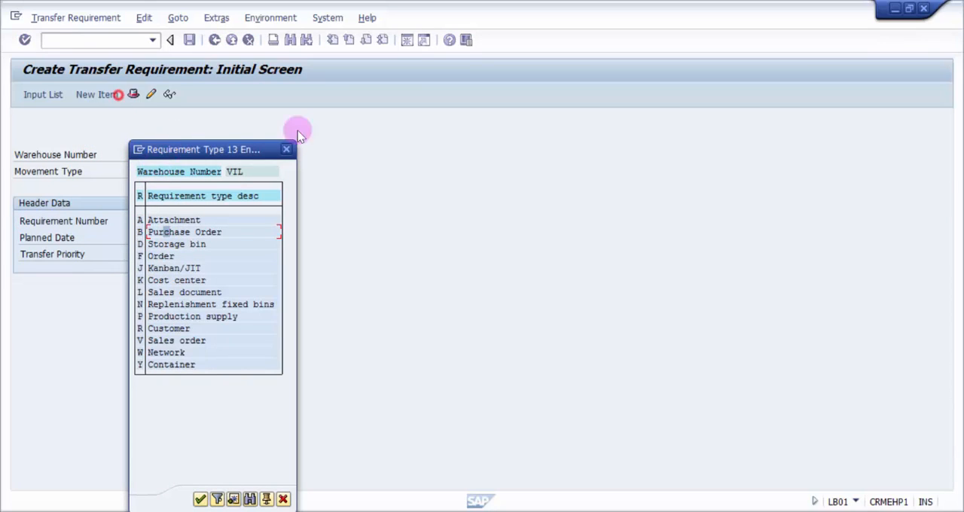
drag(233, 149, 393, 110)
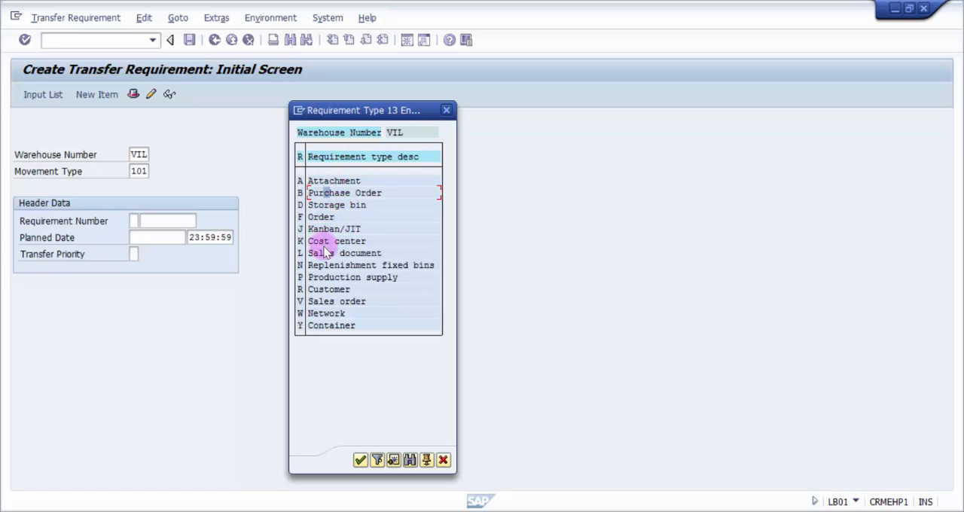
double_click(303, 193)
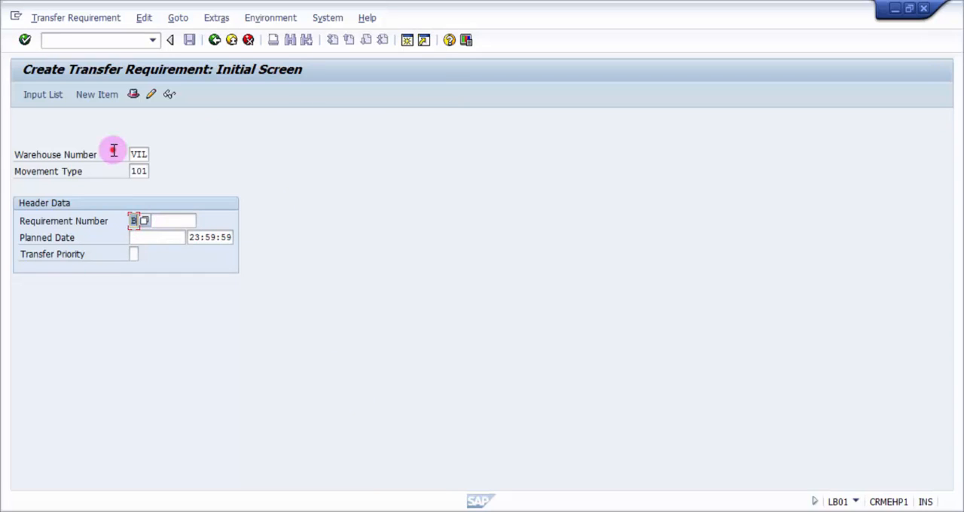
Enter the hollow shaft purchase order's number as the requirement number and proceed to item entry
key(Tab)
key(Down)
key(Return)
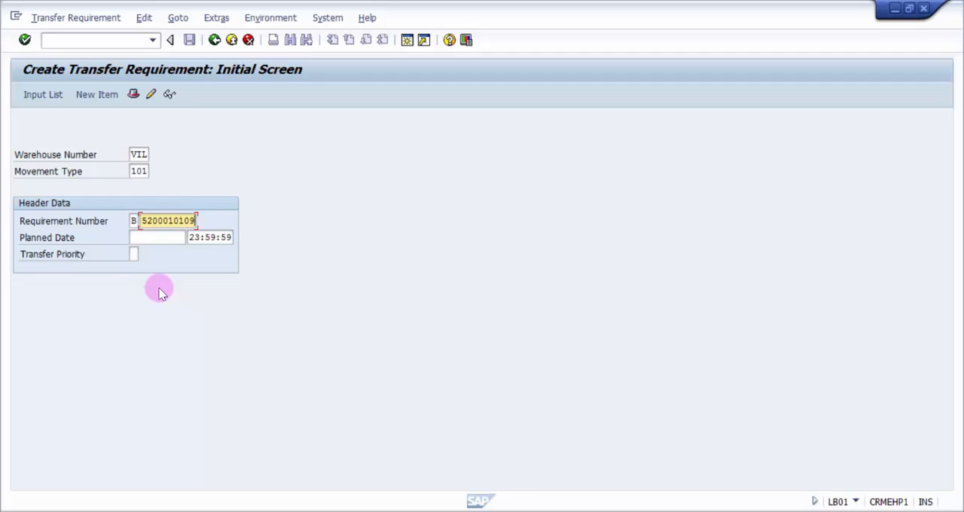
key(Return)
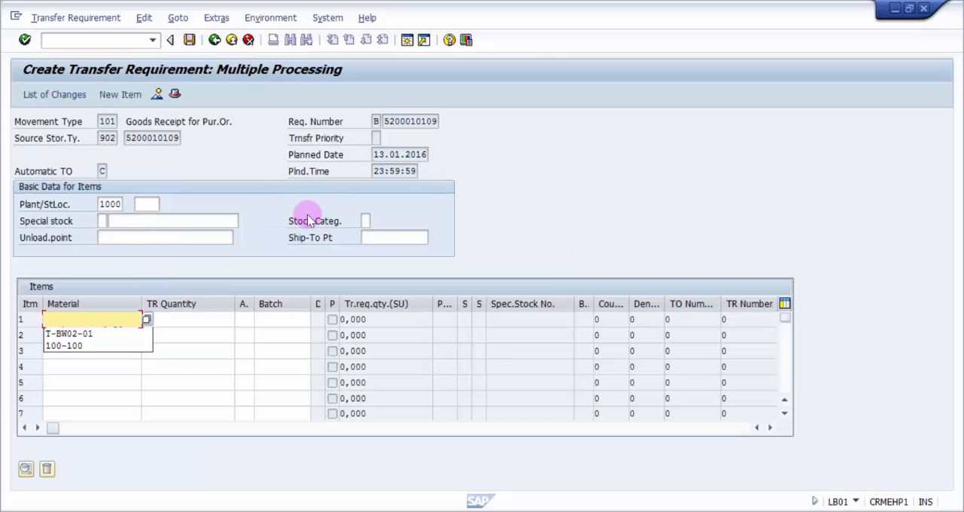
Enter material T-BW02-01 with a TR quantity of 1 as the first item and try to confirm it
click(367, 238)
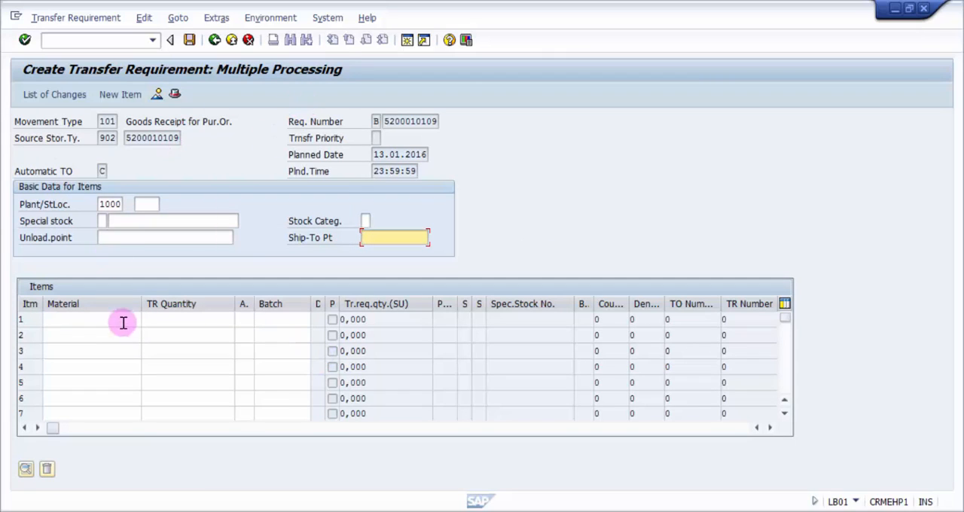
click(80, 320)
key(Down)
key(Return)
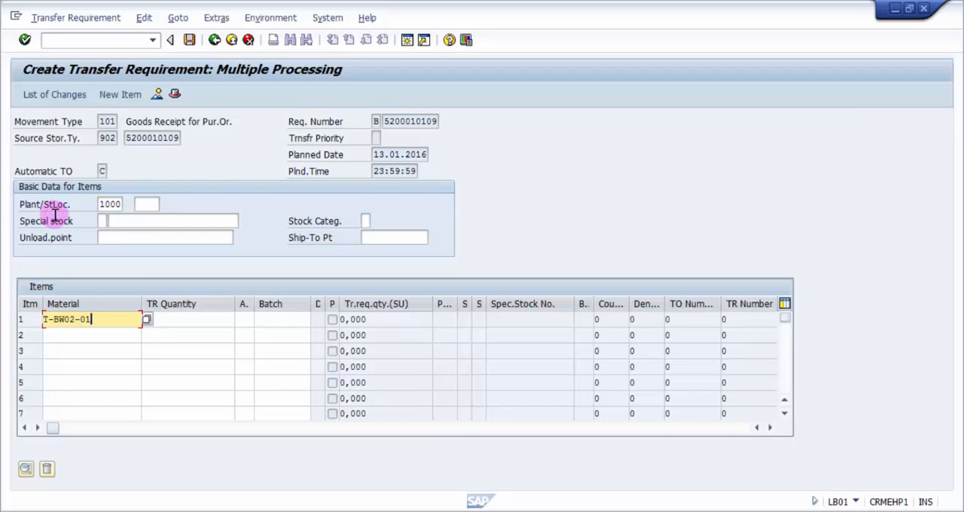
click(184, 322)
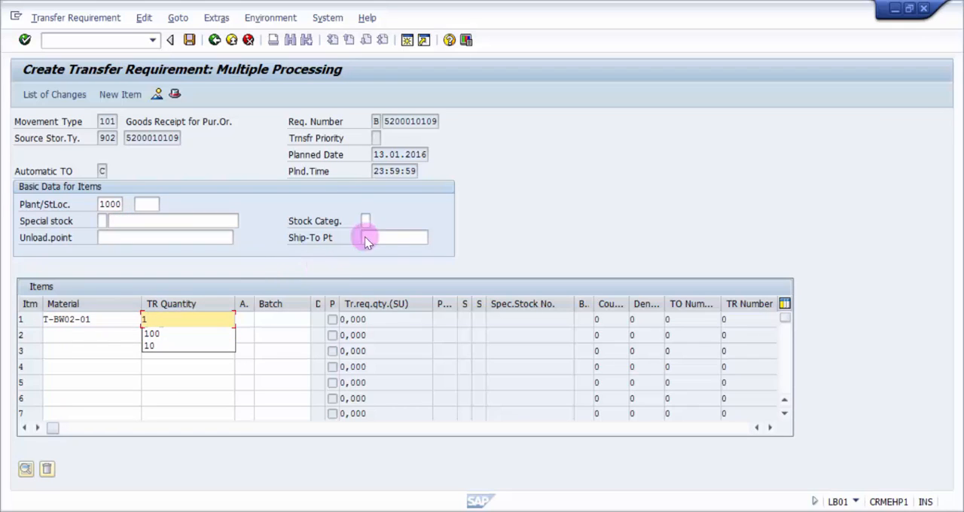
text(1)
click(393, 236)
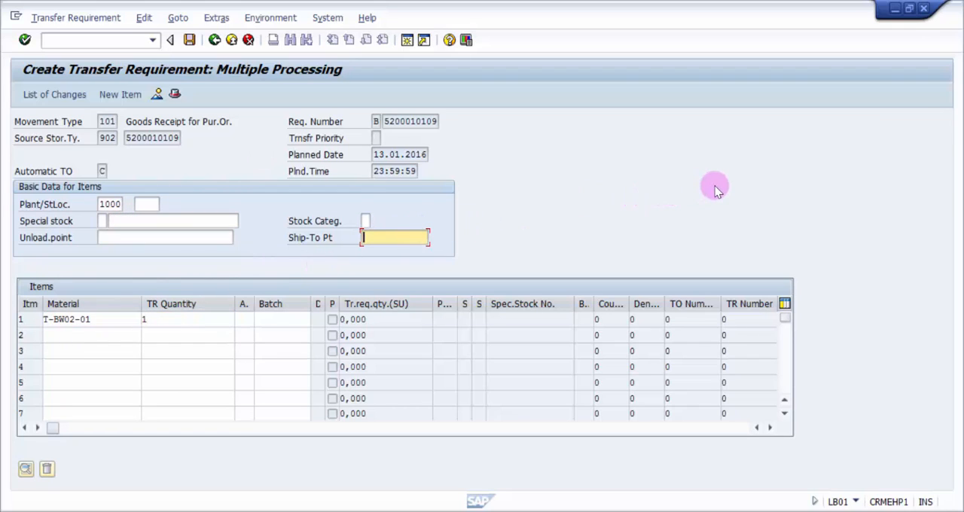
key(Return)
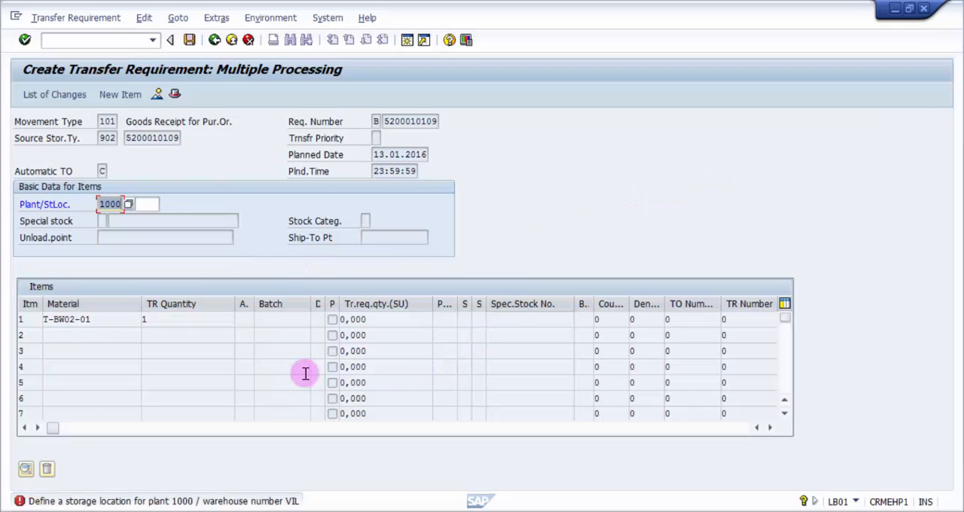
Set the storage location to BRAW for plant 1000 and confirm the transfer requirement item
click(147, 205)
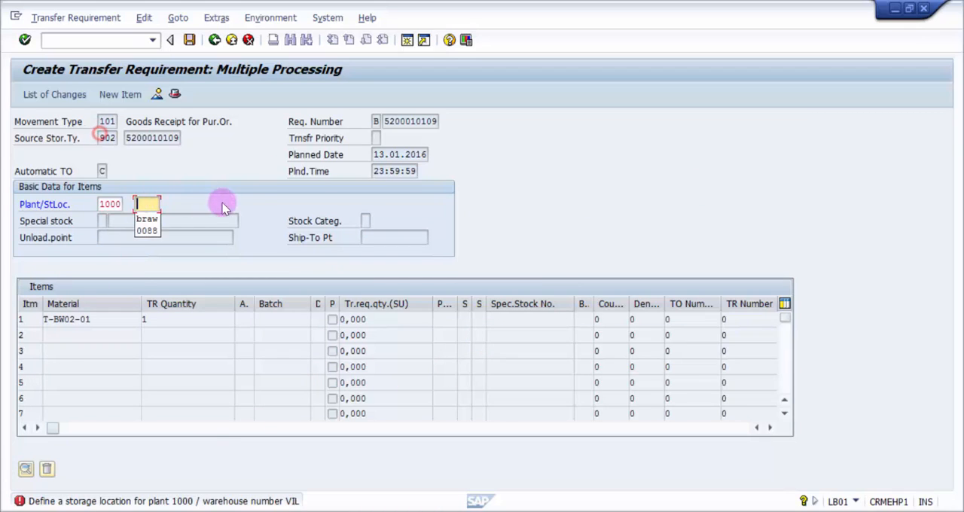
click(250, 211)
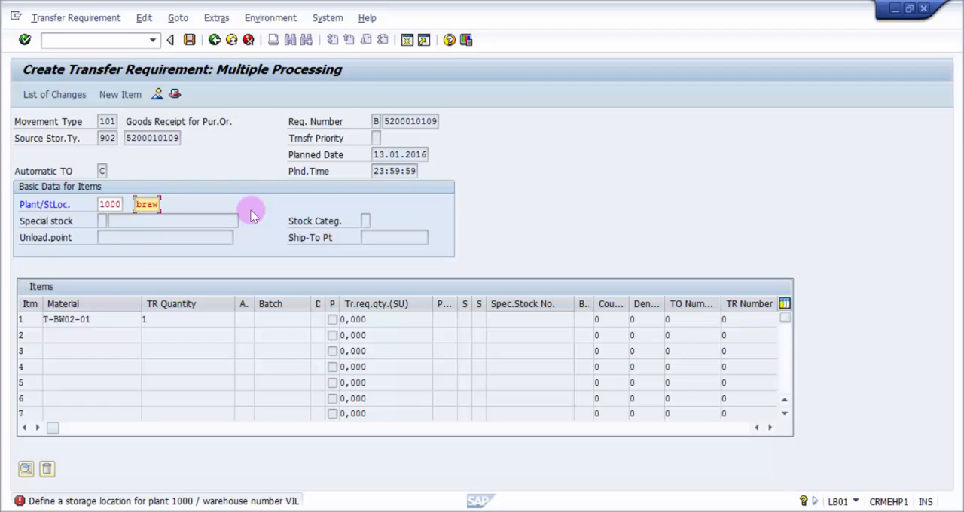
text(braw)
key(Return)
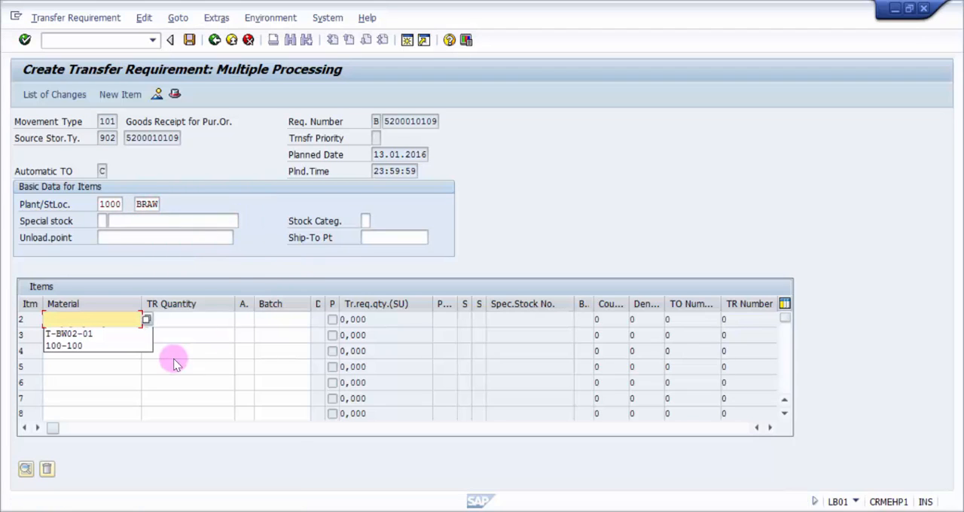
click(179, 319)
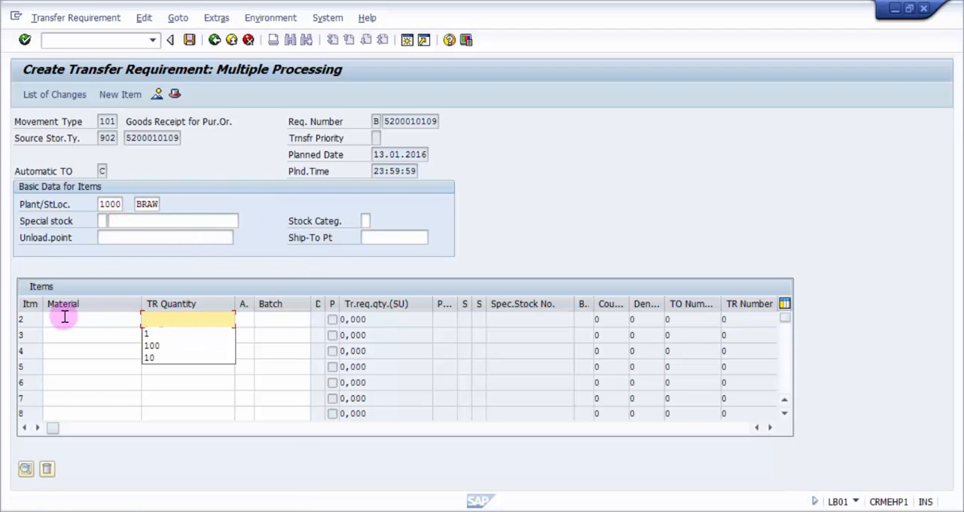
click(21, 320)
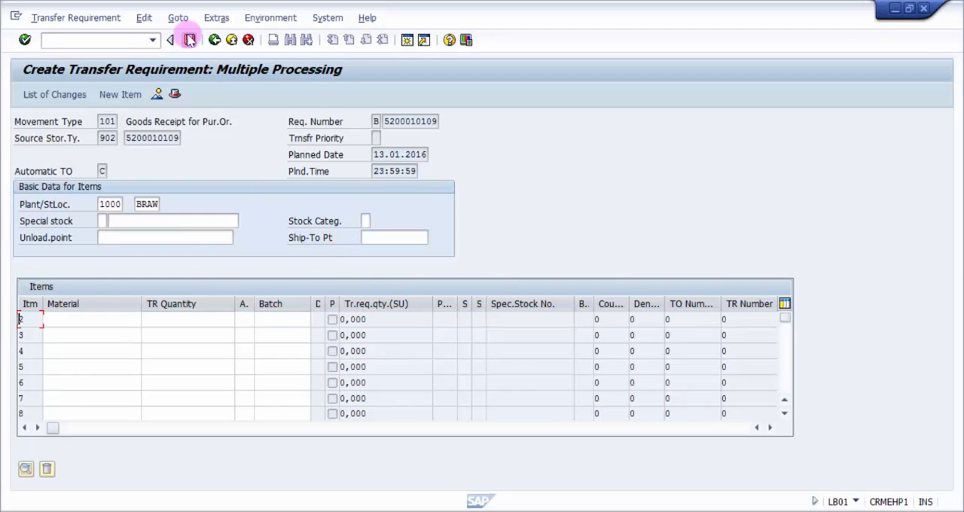
Post the transfer requirement, and open it for changing in warehouse VIL with transaction LB02
click(189, 39)
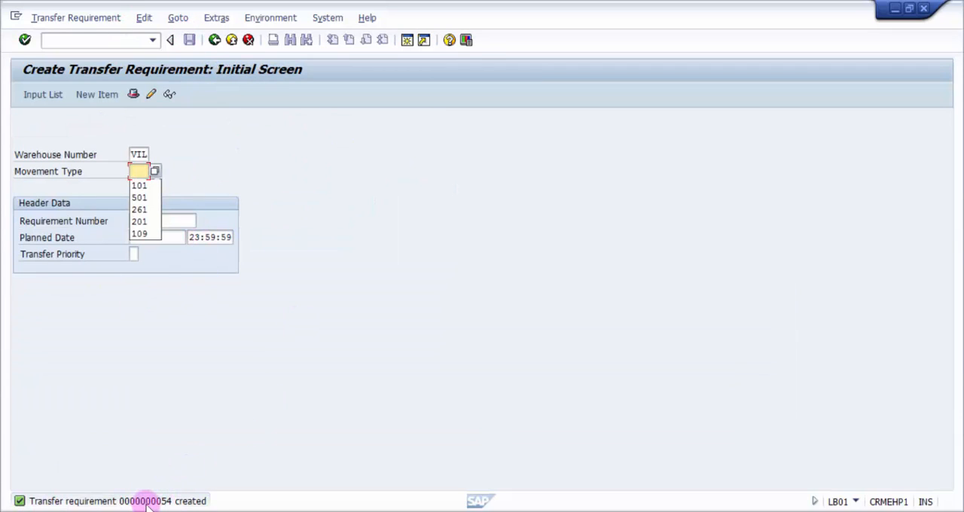
click(99, 42)
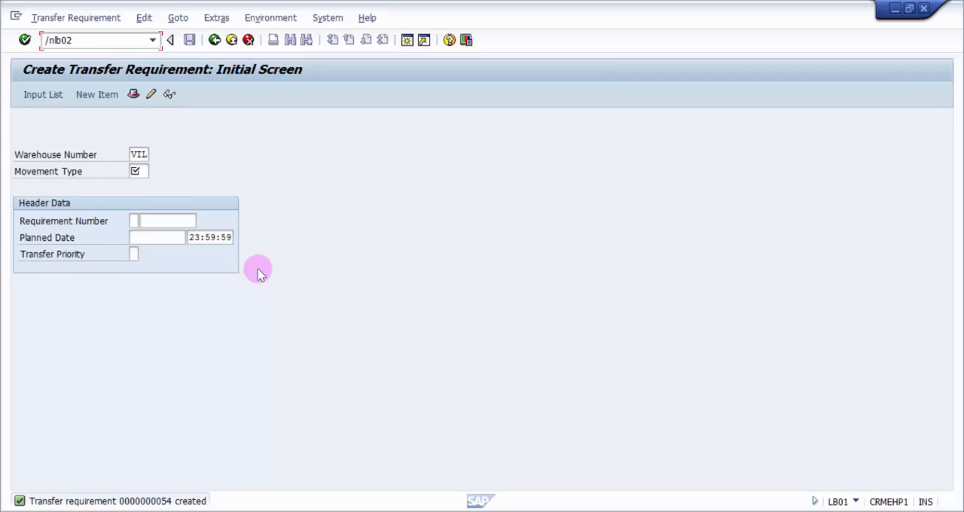
key(Return)
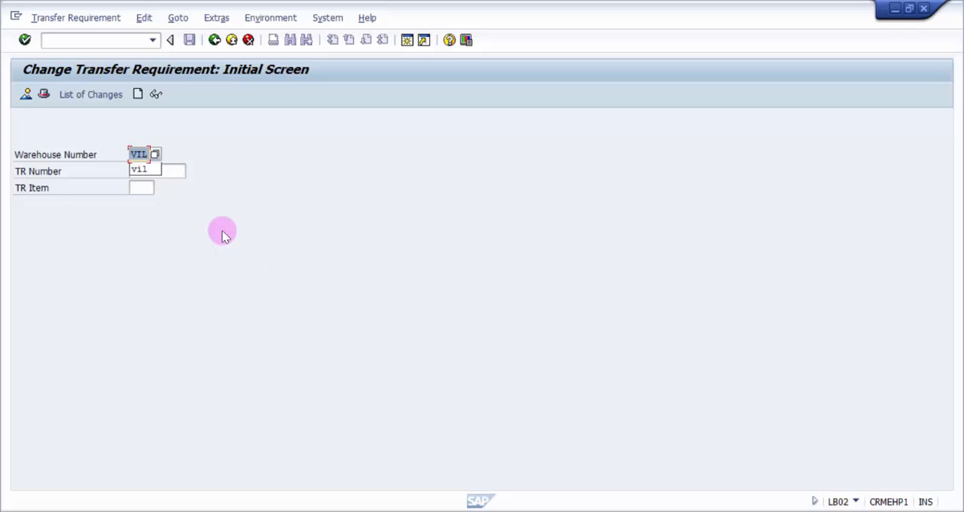
key(Return)
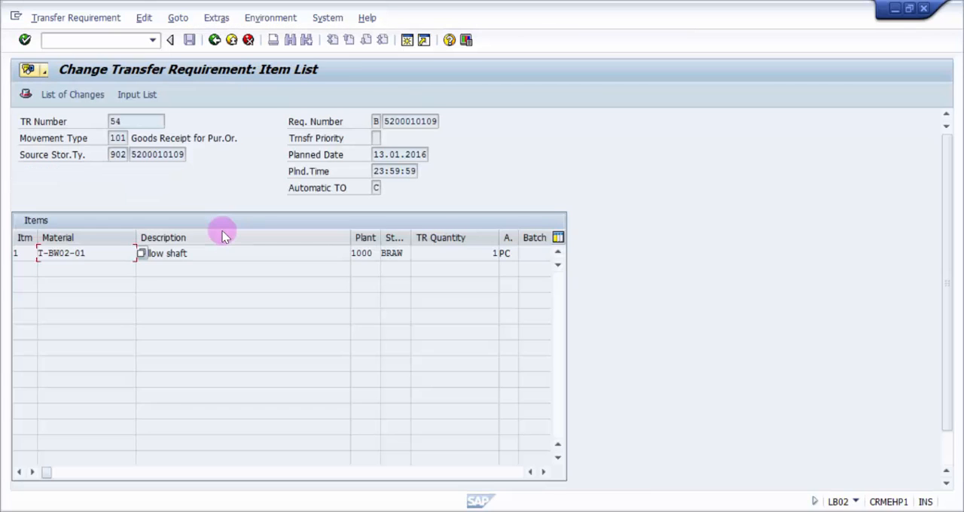
Check the hollow shaft item's TR quantity and the source storage type and bin in the transfer requirement header
click(475, 255)
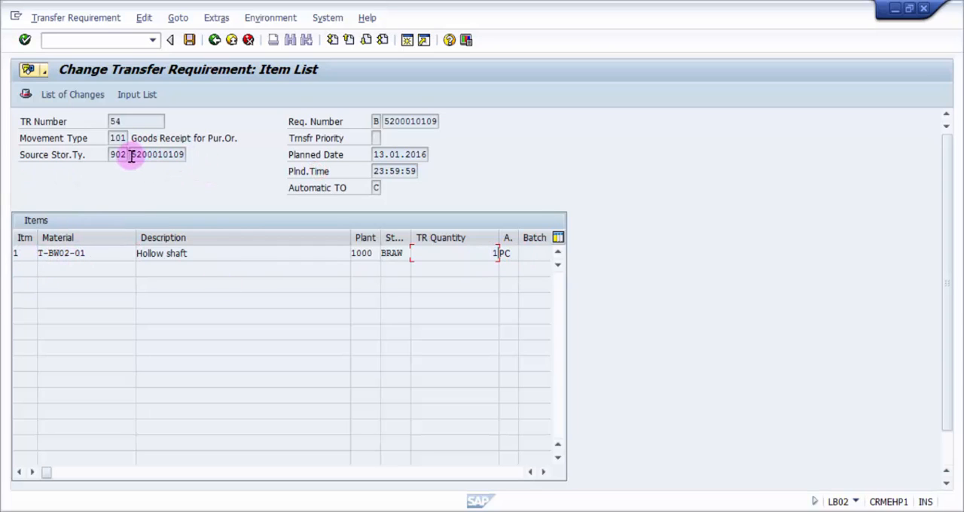
drag(131, 155, 192, 158)
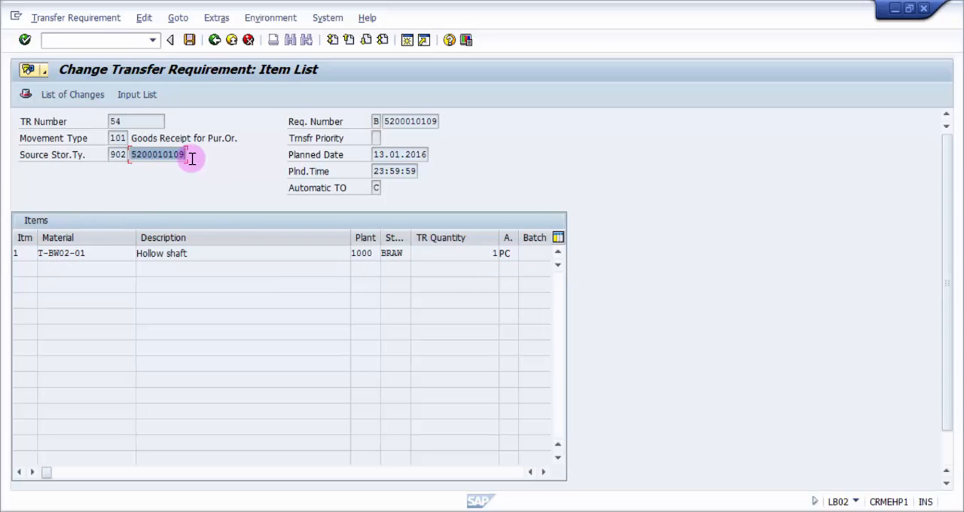
click(127, 156)
drag(130, 156, 203, 156)
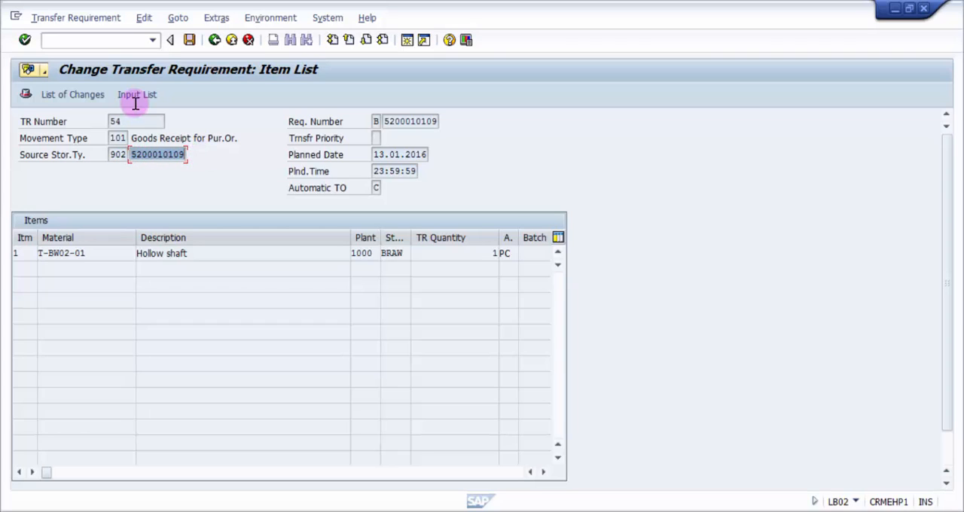
click(132, 155)
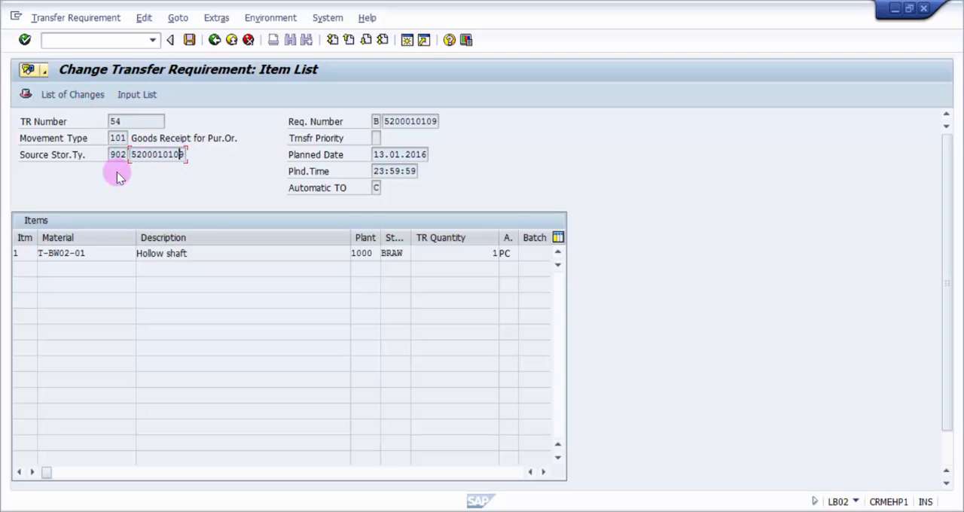
click(113, 155)
click(160, 161)
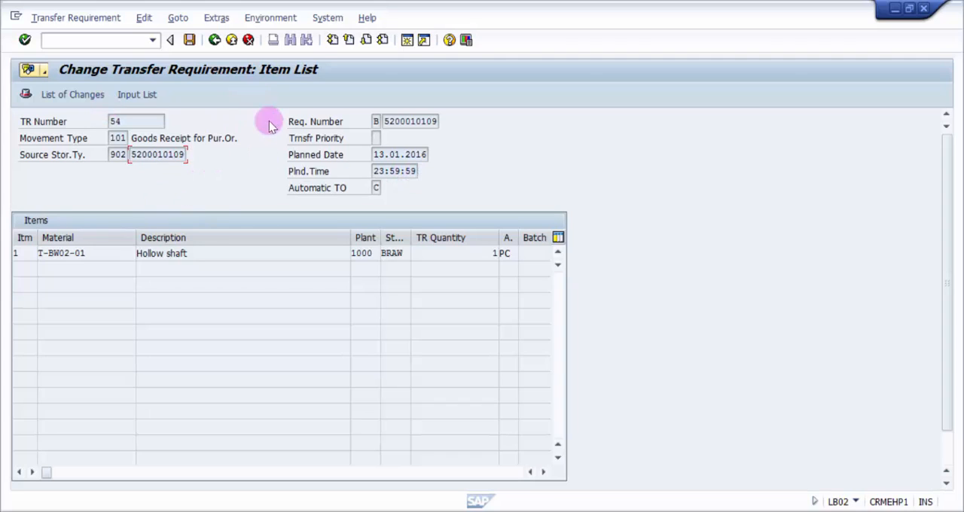
Review the possible entries for Automatic TO, close the list, and post the transfer requirement
click(376, 187)
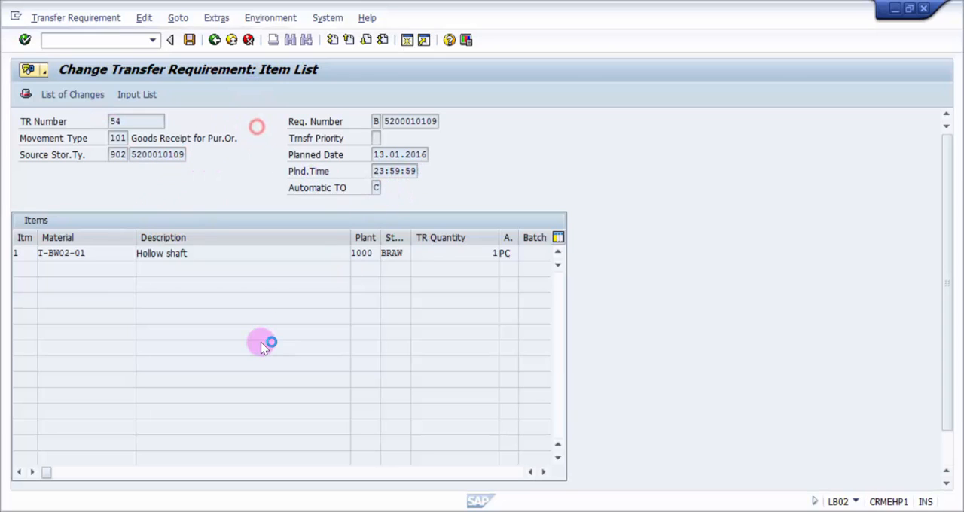
key(F4)
click(450, 299)
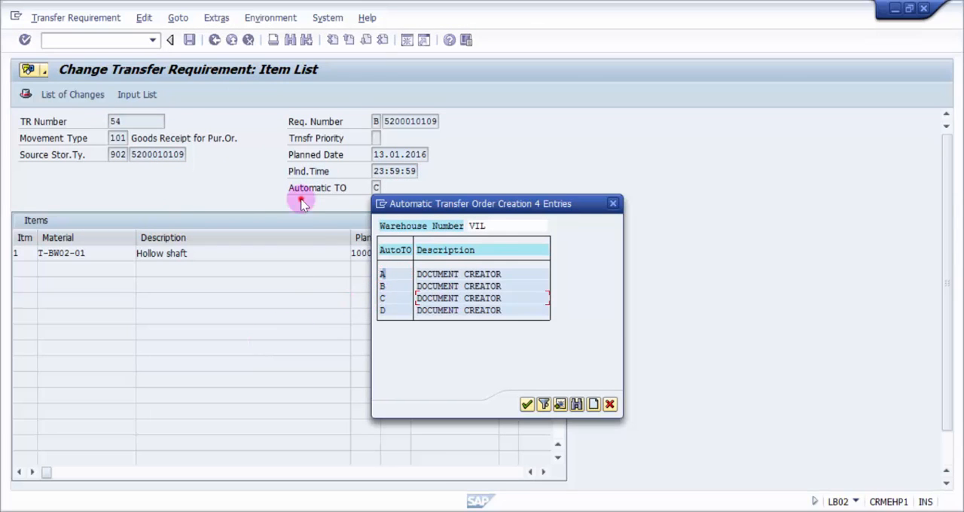
click(611, 401)
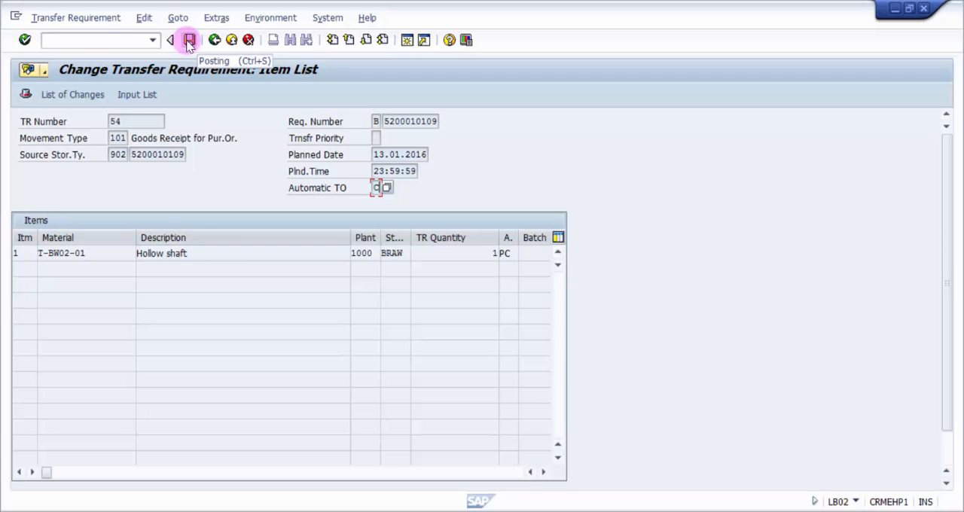
click(189, 40)
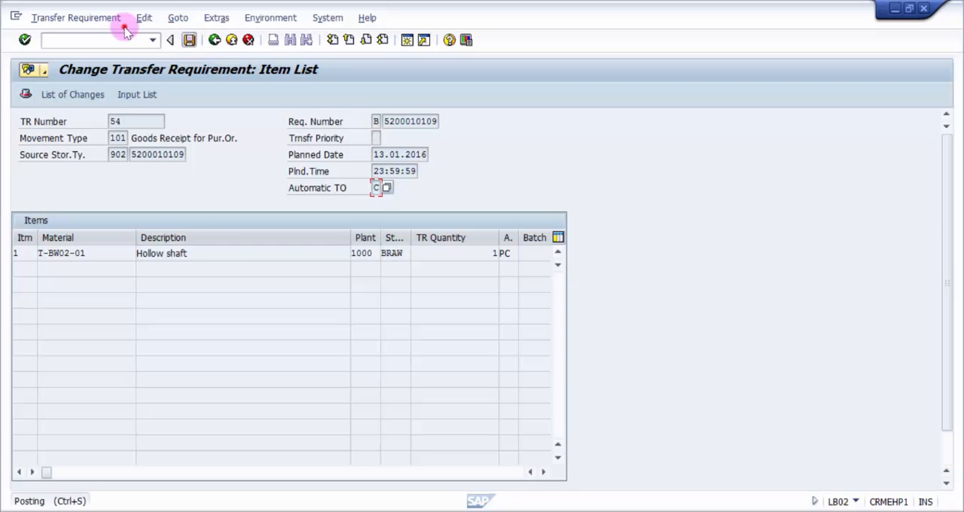
click(178, 193)
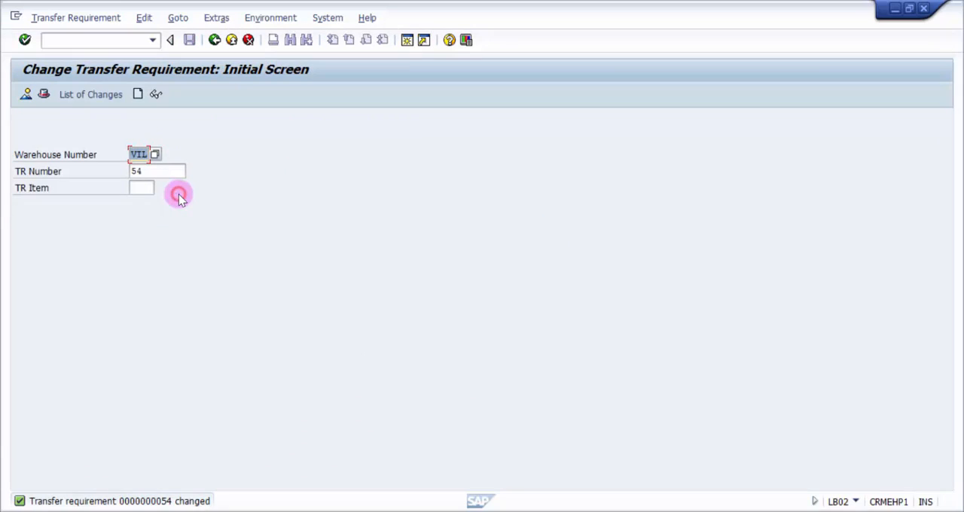